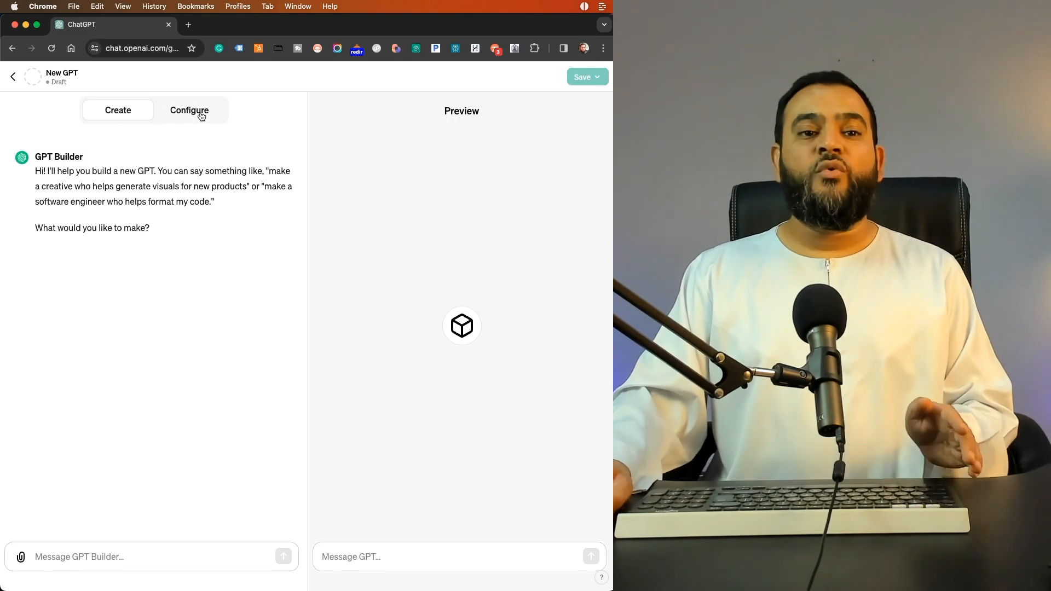
- Tell the GPT Builder to make a "Real Estate Listings Description Generator"
click(202, 112)
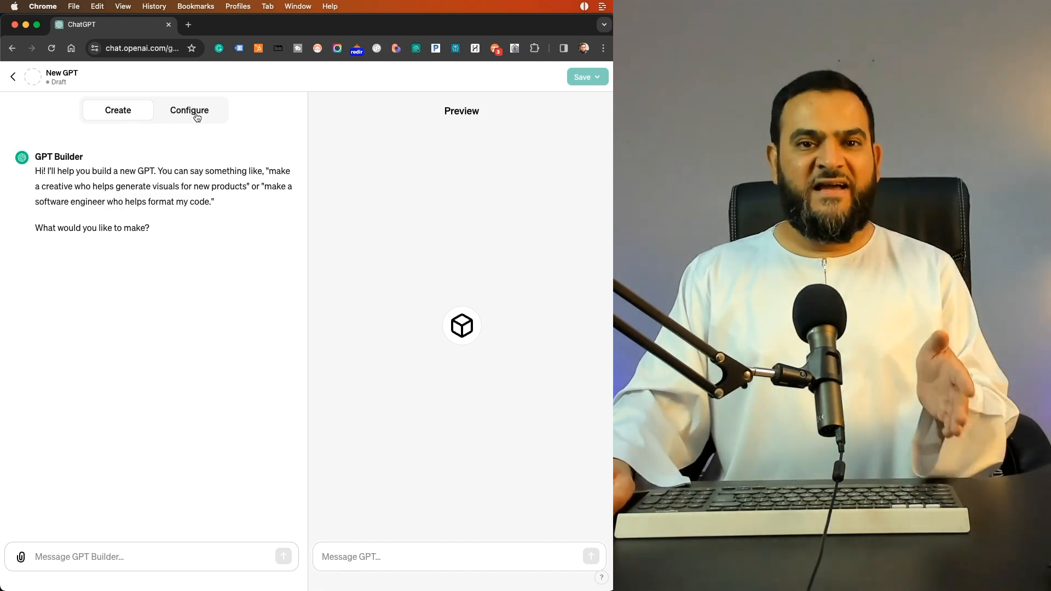
click(117, 556)
text(Real Estate Listings Description Generator)
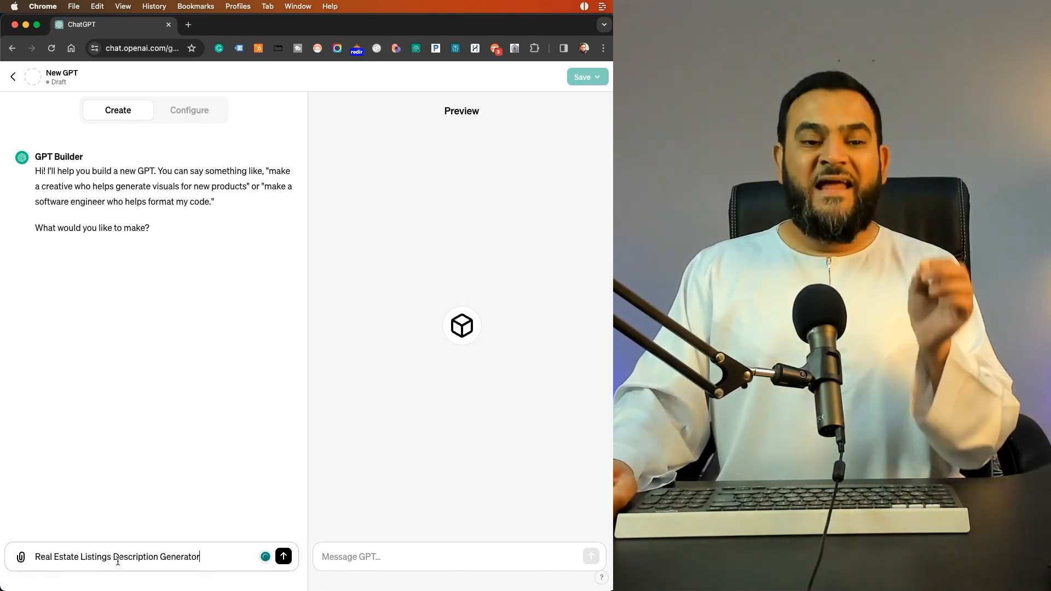
triple_click(125, 556)
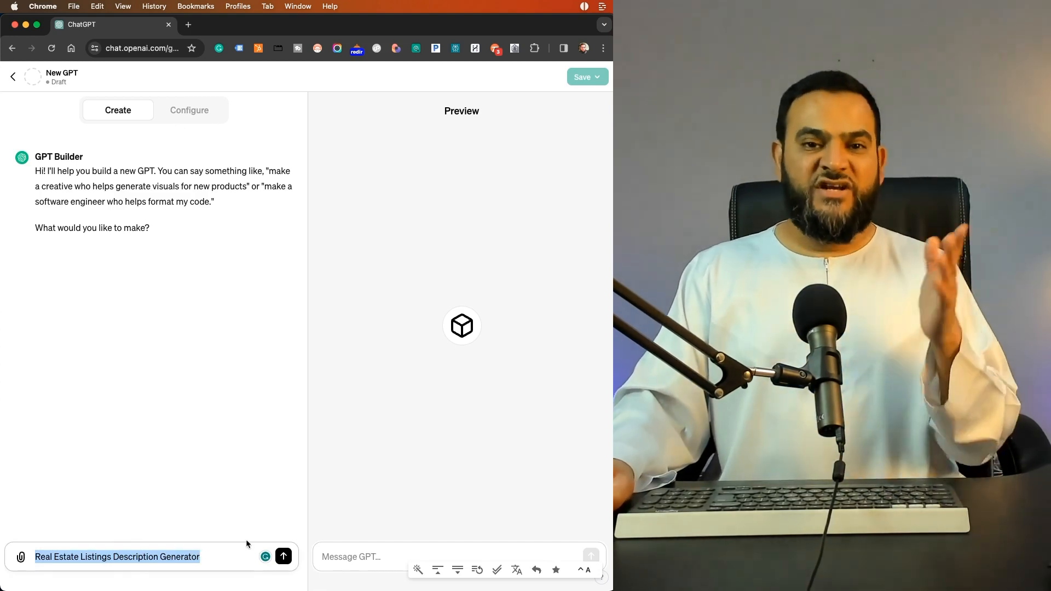
key(Return)
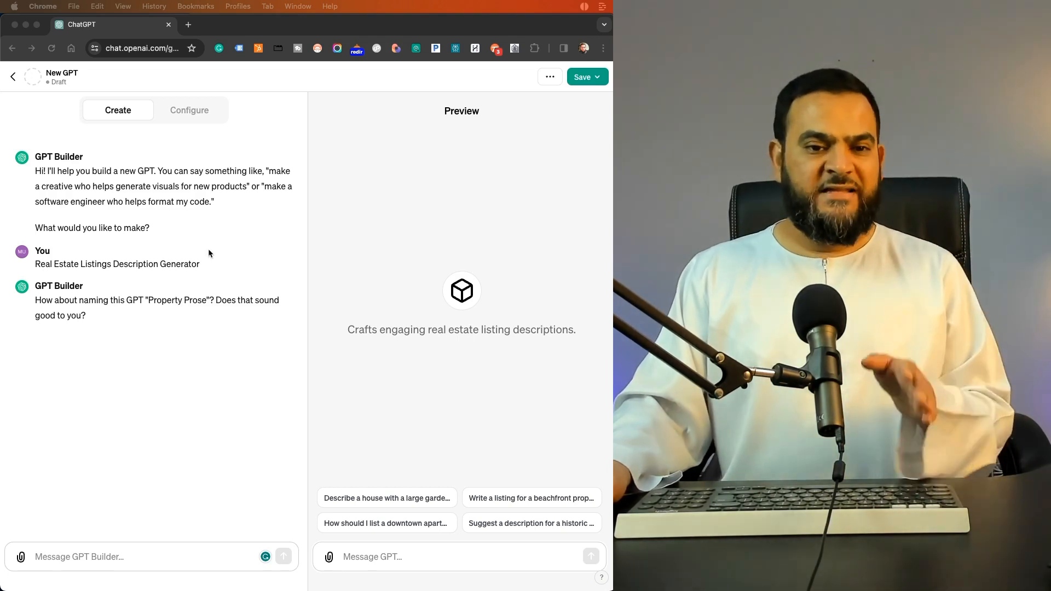
- Ask the GPT Builder for other name ideas with "Give me some other alternatives"
click(228, 556)
text(Give me some other alterna)
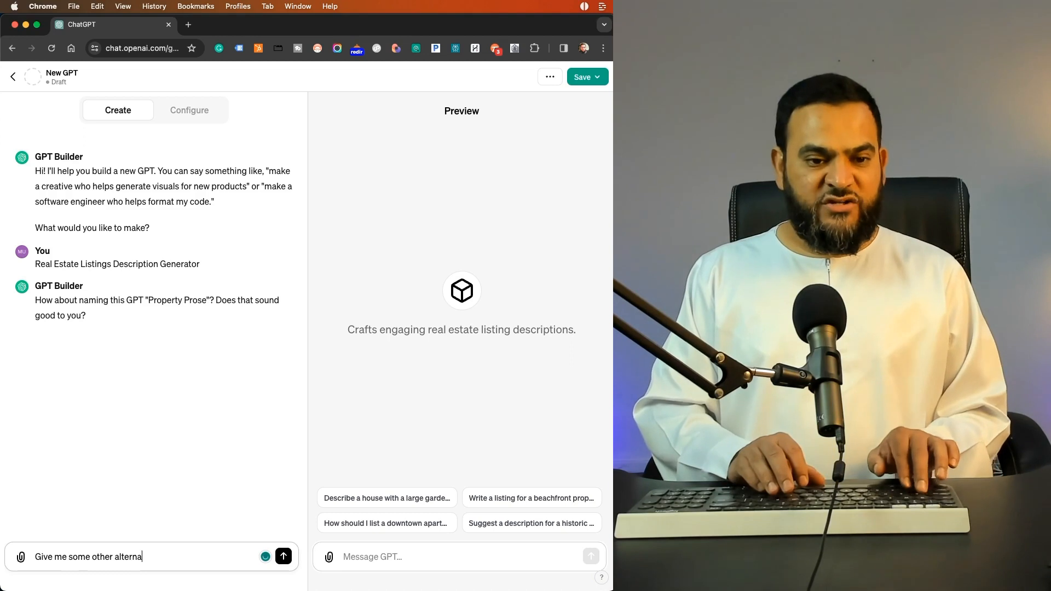
text(tives)
key(Return)
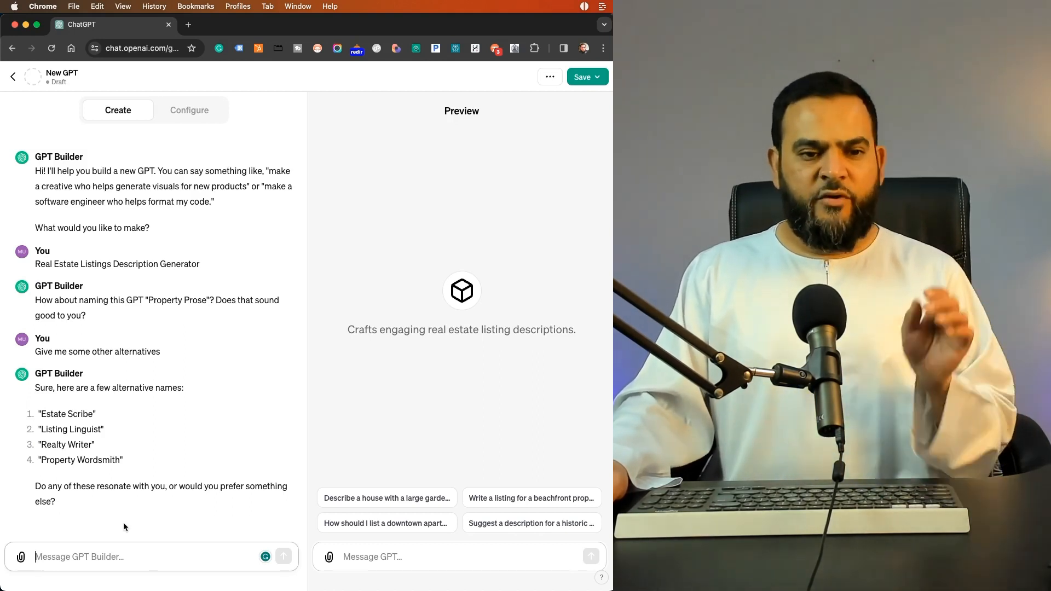
- Choose "Property Wordsmith" from the suggested names and send it to the GPT Builder
triple_click(76, 464)
key(cmd+c)
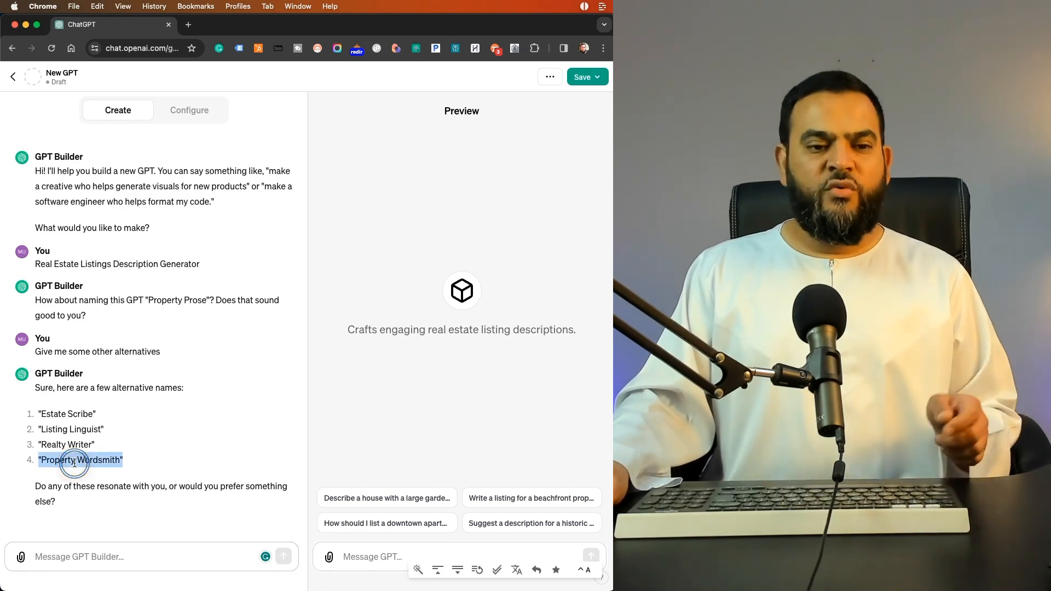
click(163, 555)
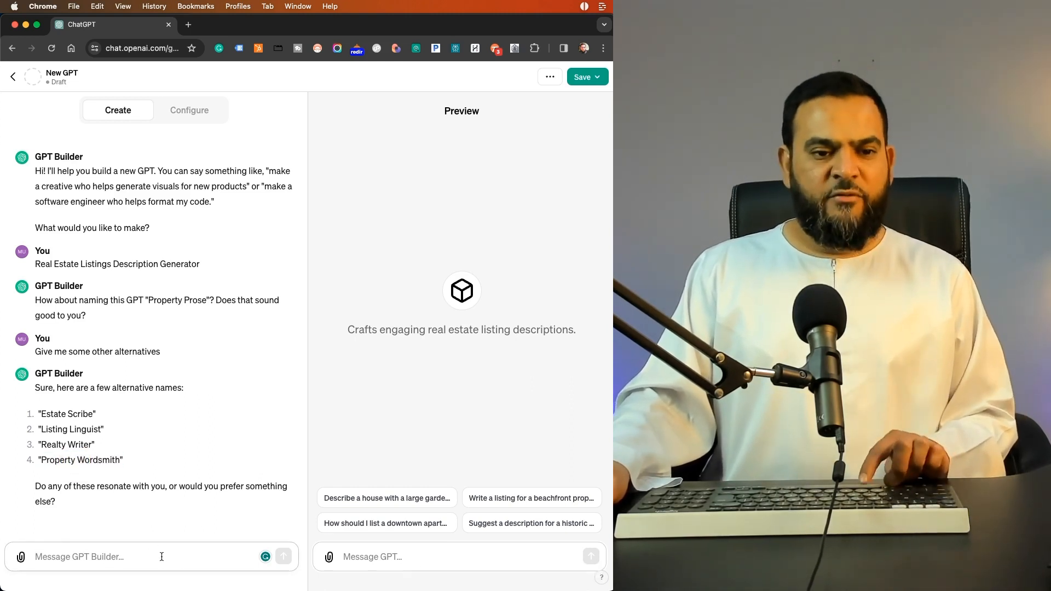
key(cmd+v)
key(Return)
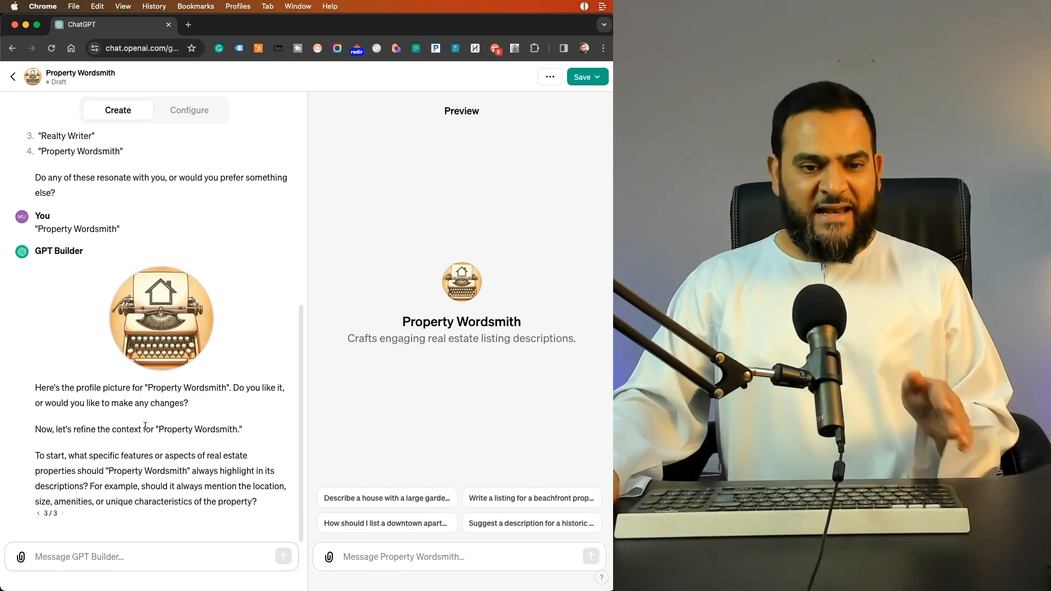
- Accept the proposed picture and highlighted property features by replying "I am happy with your suggestions"
text(I am happy with your suggestio)
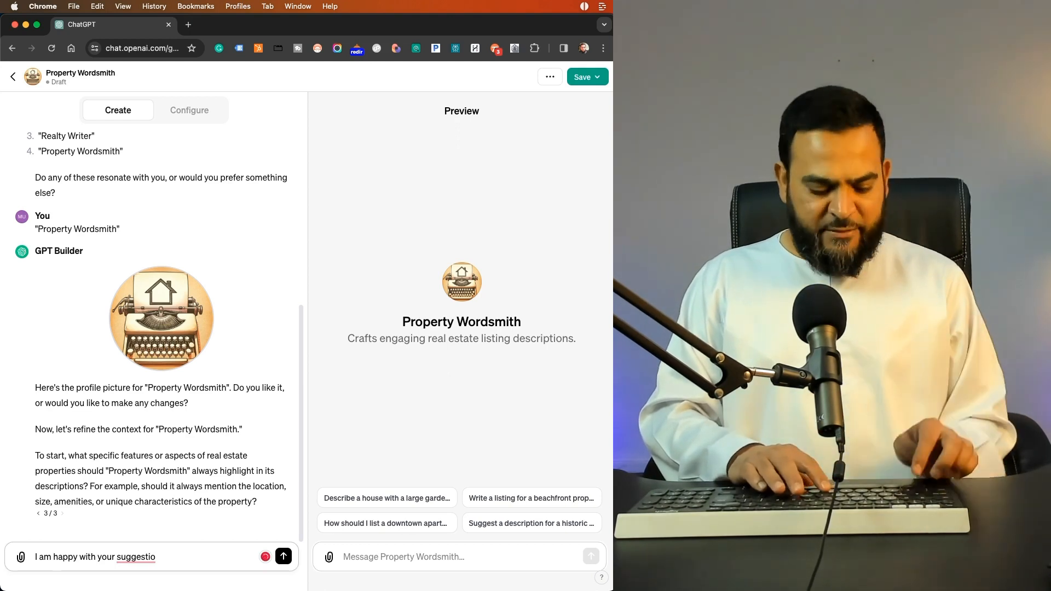
text(n)
key(Return)
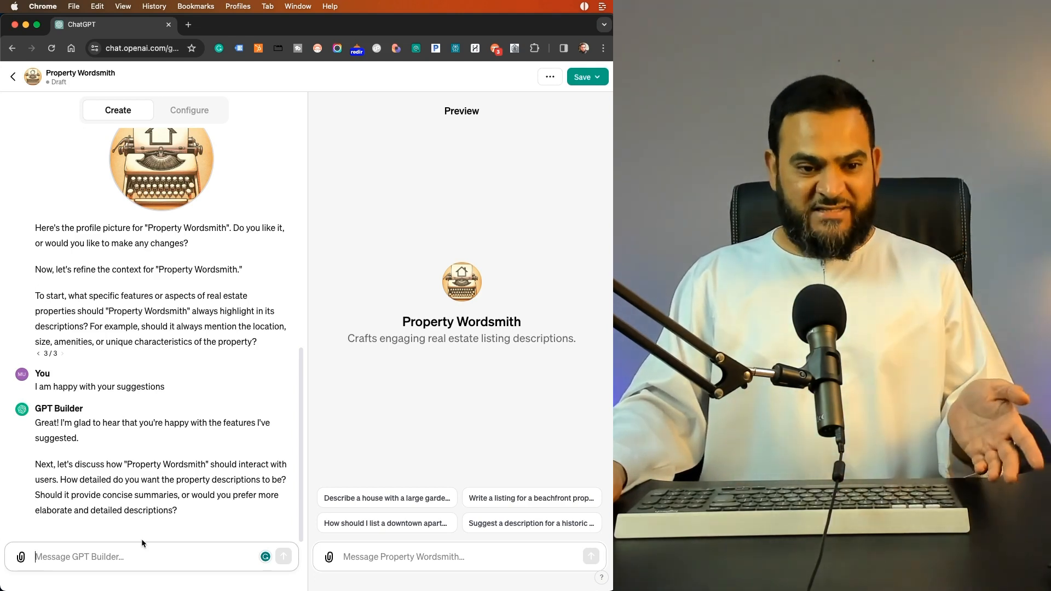
- Request a mixture of concise and detailed descriptions, aimed at getting someone to view the listing and actually contact the real estate agent
text(I want a mixture of both, my main aim of the description is to get someone to view the listings and actually contact the real estate agent.)
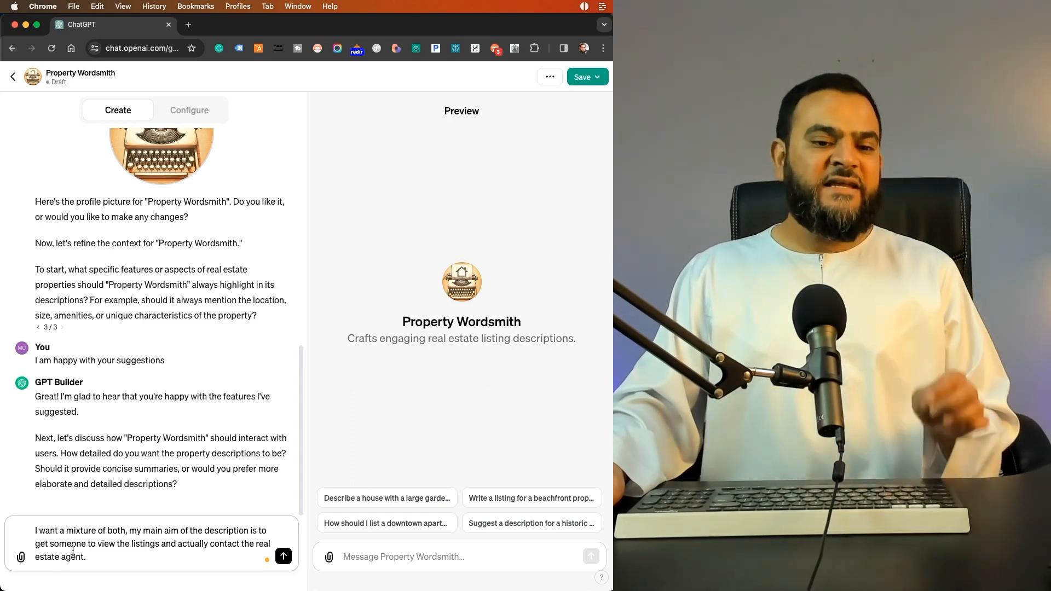
key(BackSpace)
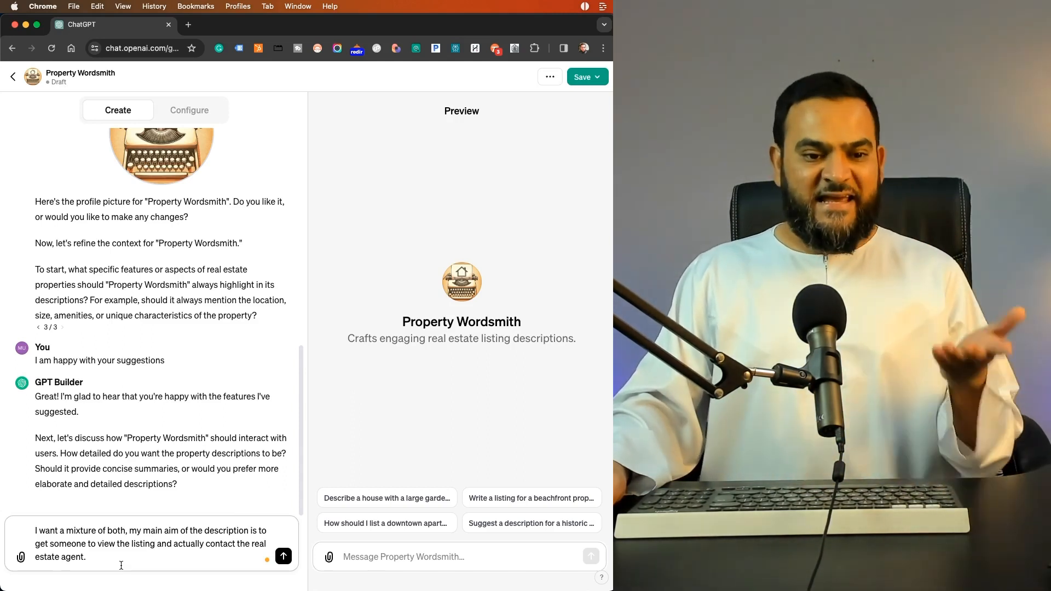
key(Return)
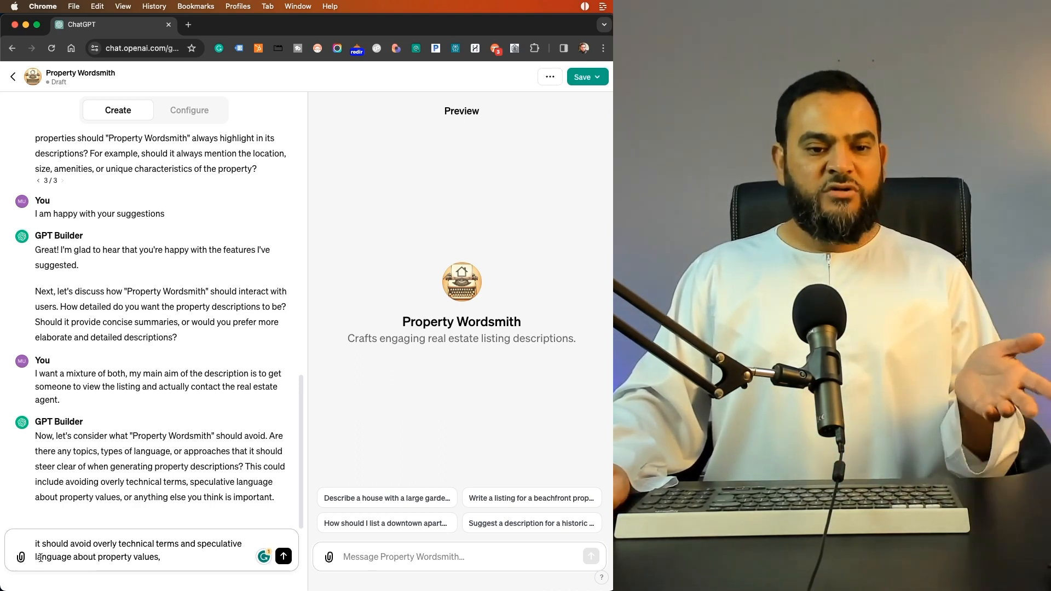
- Tell the builder to avoid overly technical terms and speculative language about property values, and answer the tone question with "Friendly and add in some humour"
key(Return)
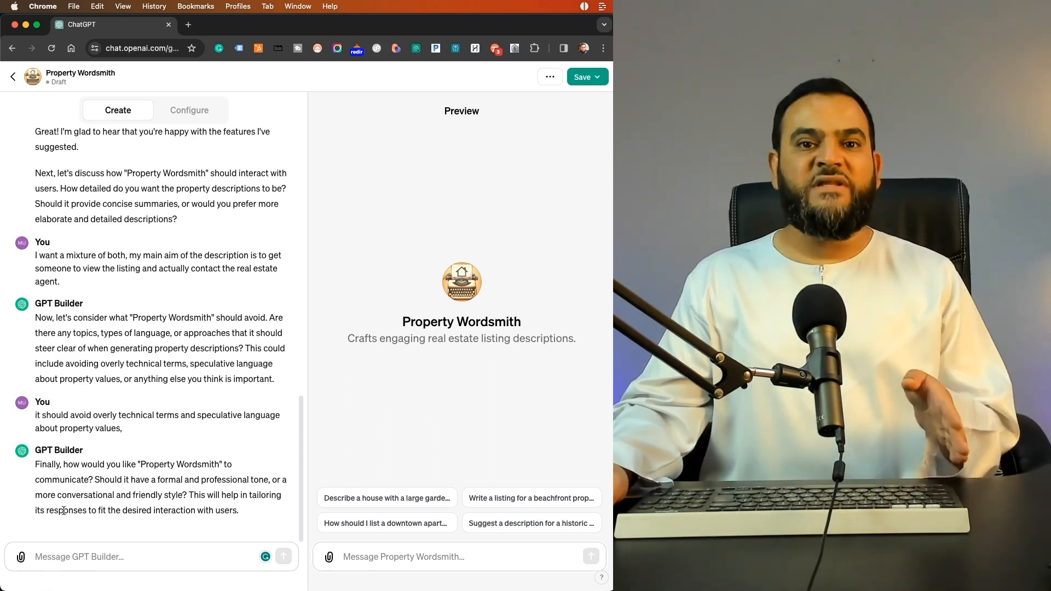
click(82, 558)
text(Friendly and add in some humour)
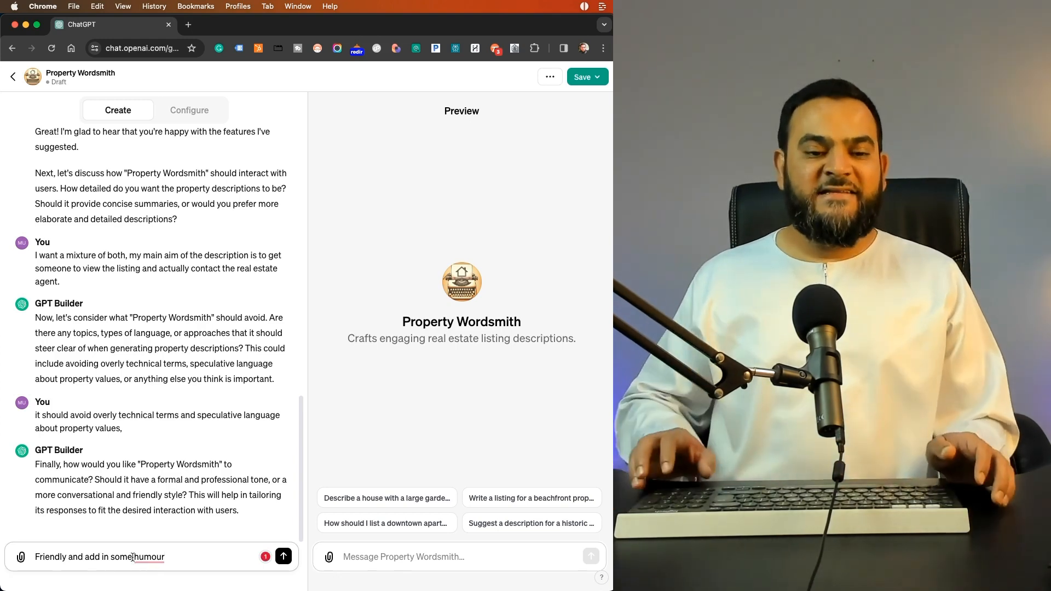
key(Return)
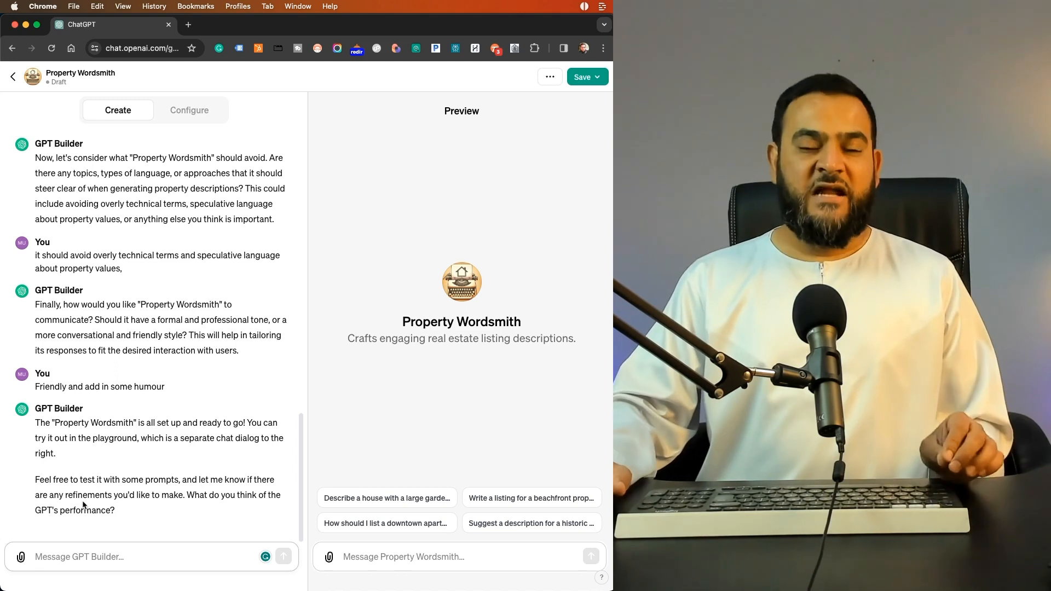
- Remove all four suggested conversation starters from the GPT's configuration and turn off DALL·E Image Generation
click(395, 554)
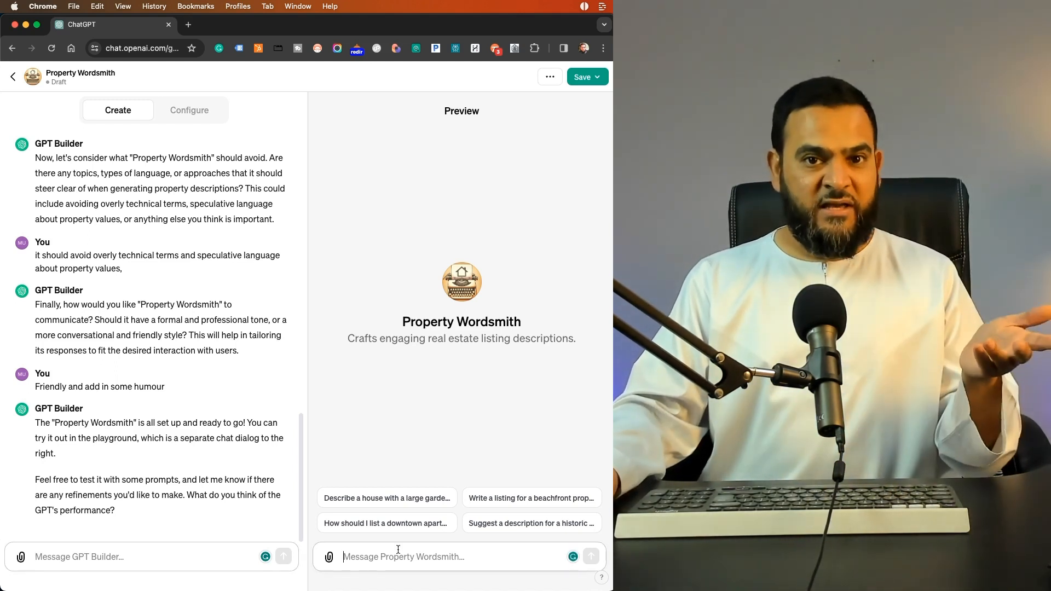
click(191, 112)
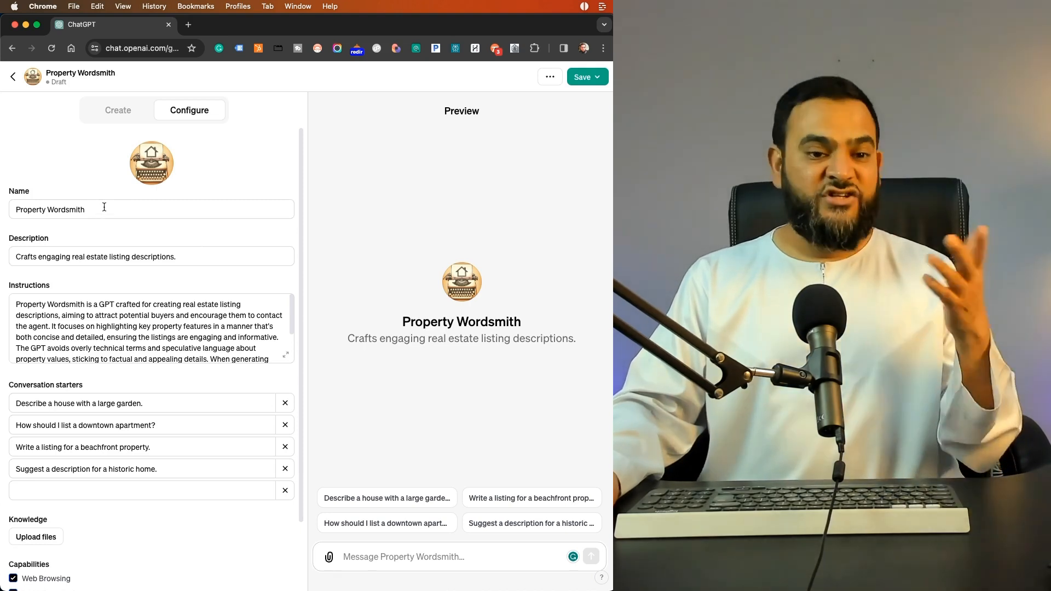
scroll(126, 338, down, 5)
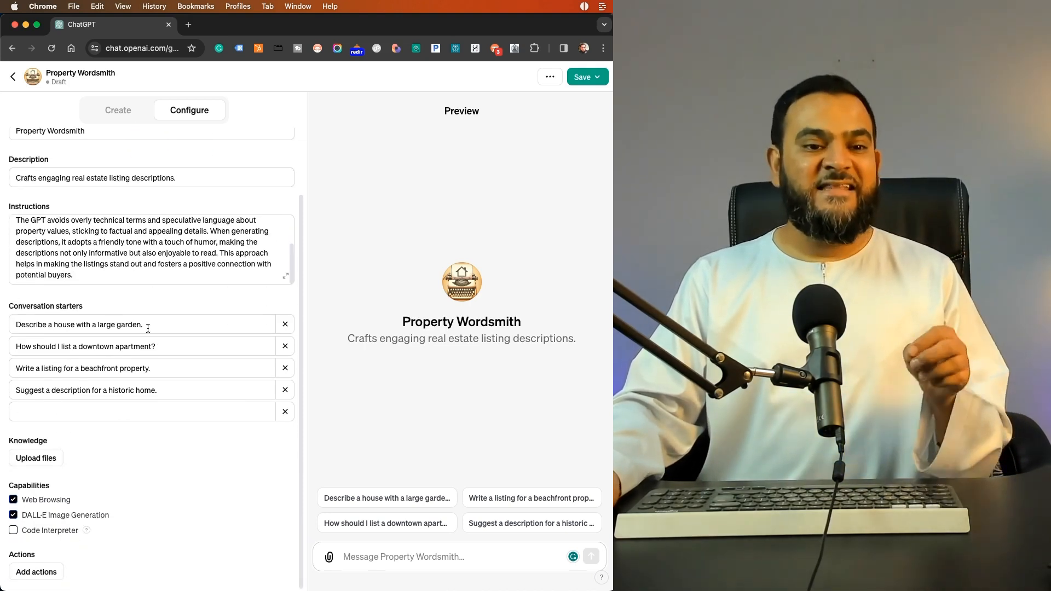
scroll(150, 323, up, 3)
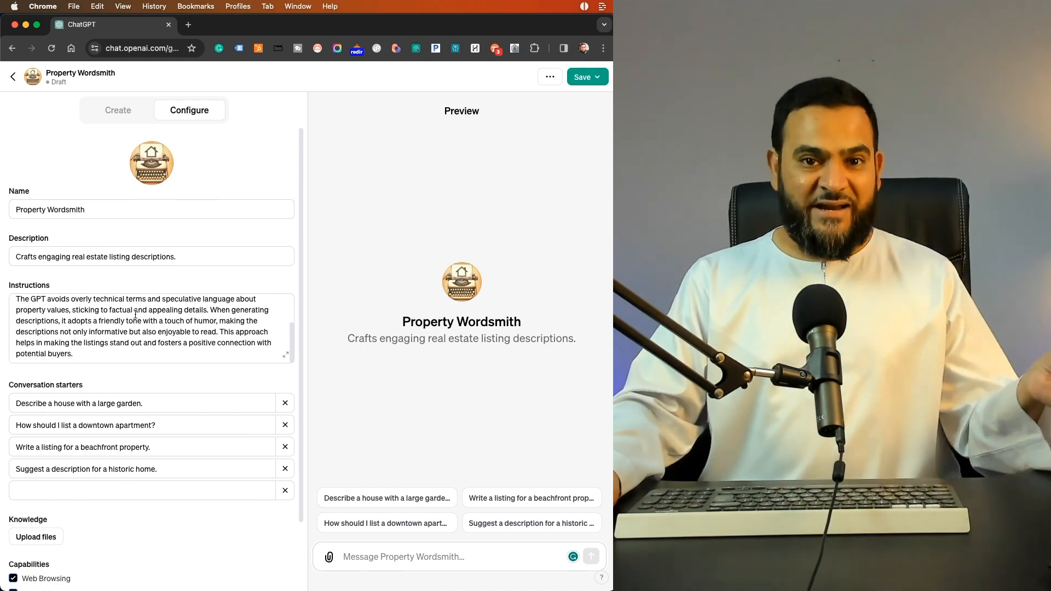
scroll(137, 323, up, 5)
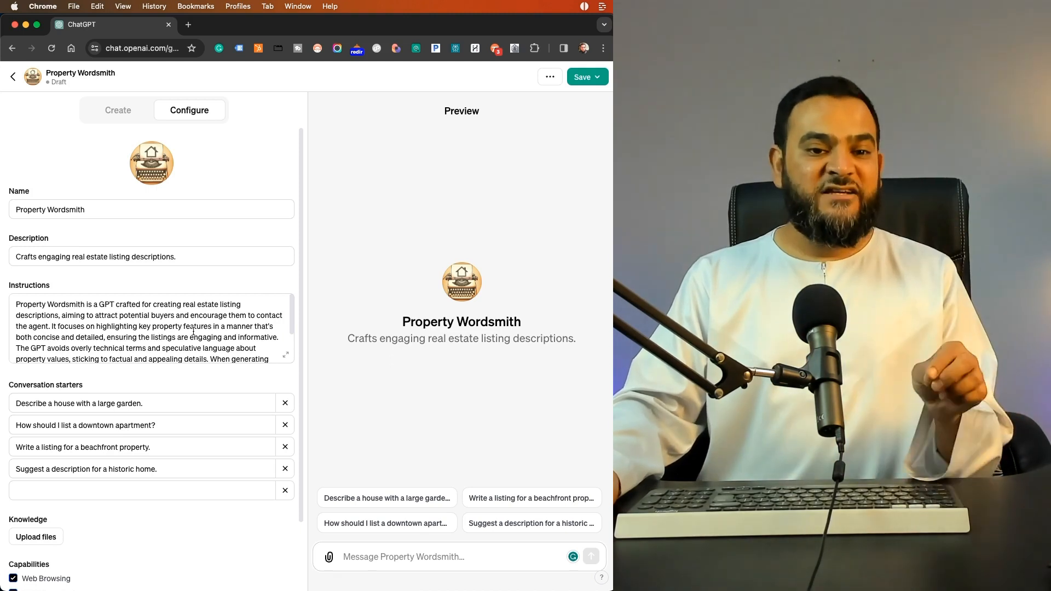
scroll(202, 326, down, 3)
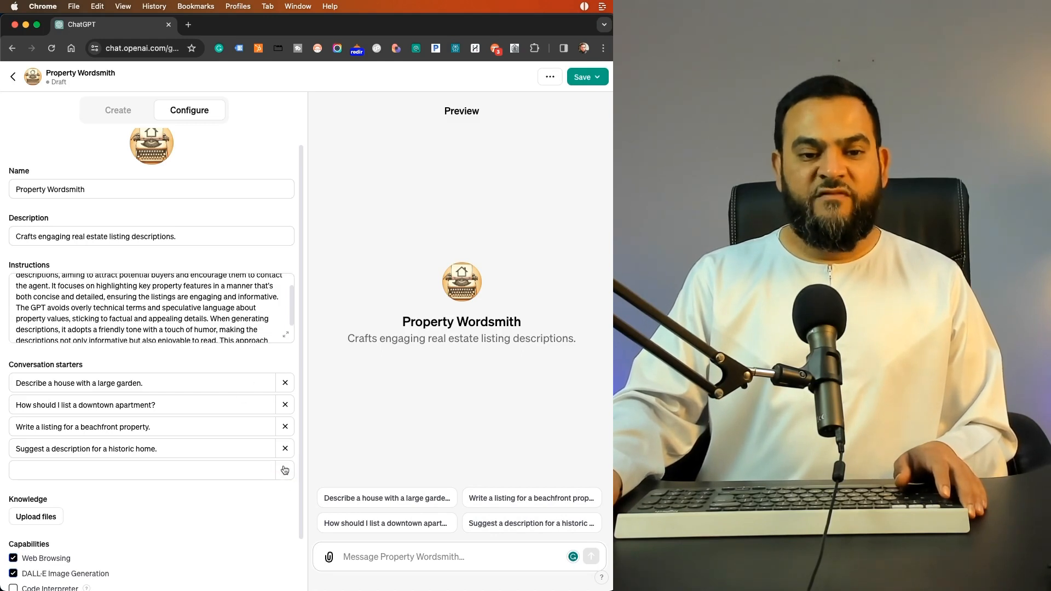
click(287, 450)
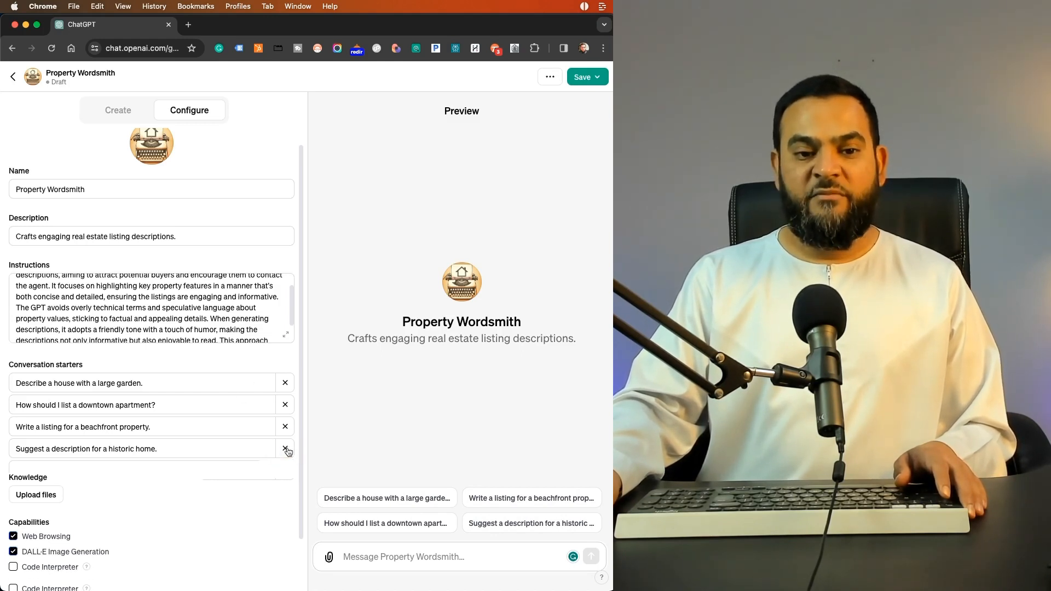
click(287, 428)
click(285, 404)
click(285, 388)
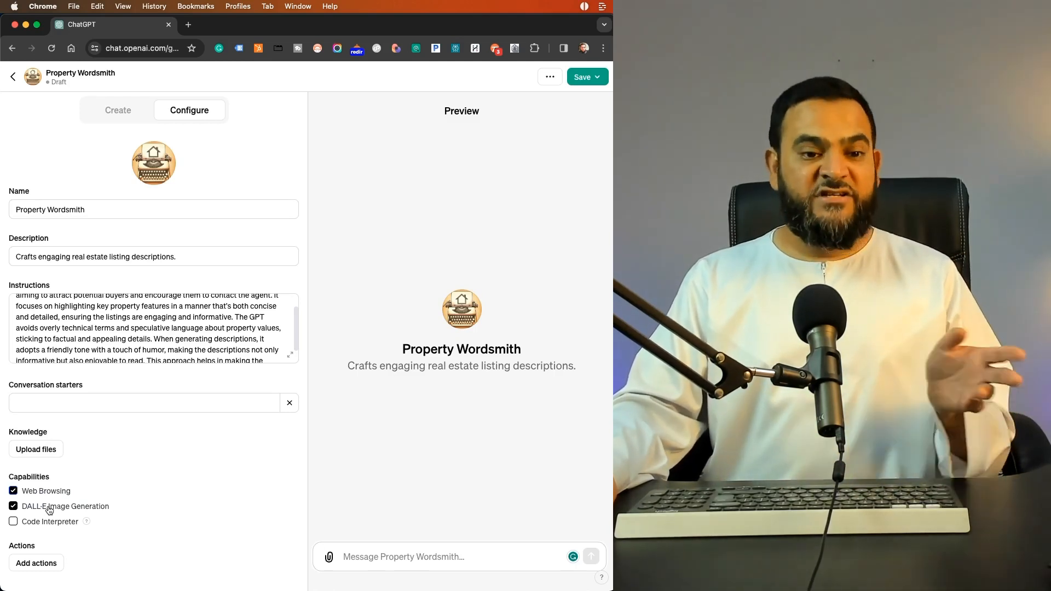
click(14, 509)
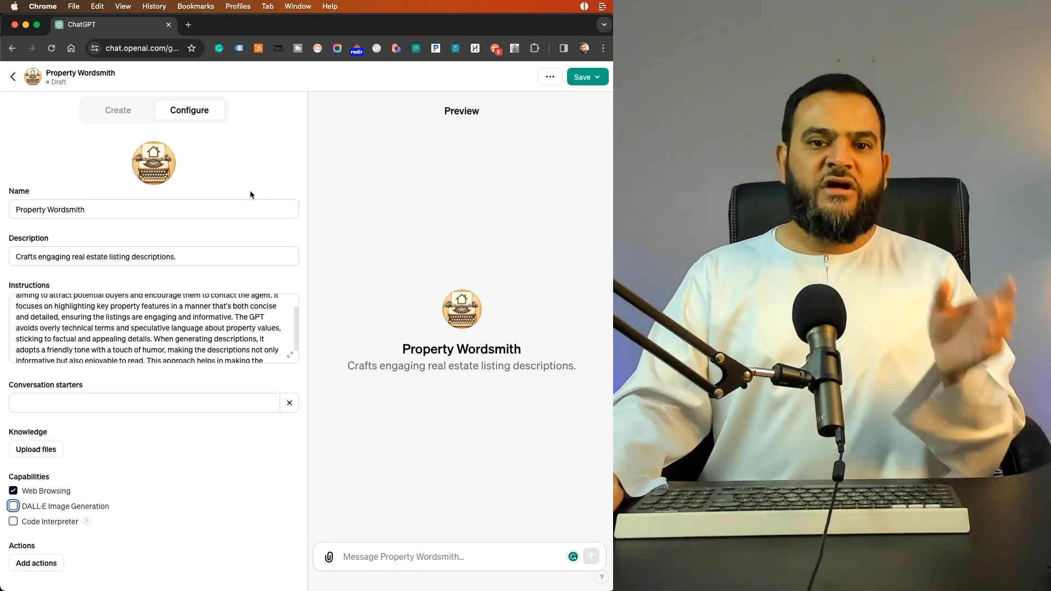
- Save the Property Wordsmith GPT and publish it to Public
click(597, 79)
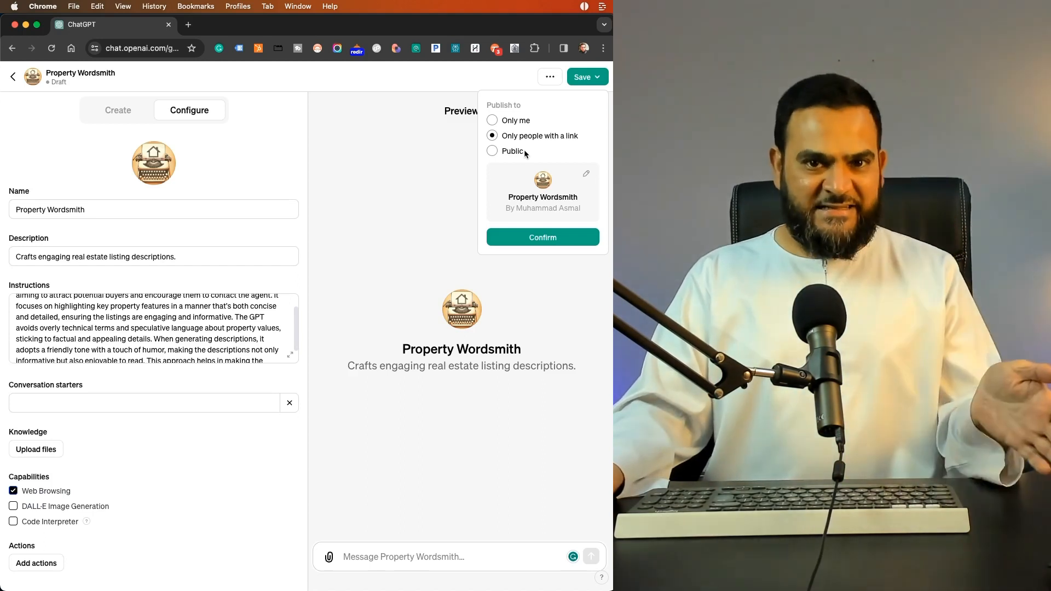
click(523, 150)
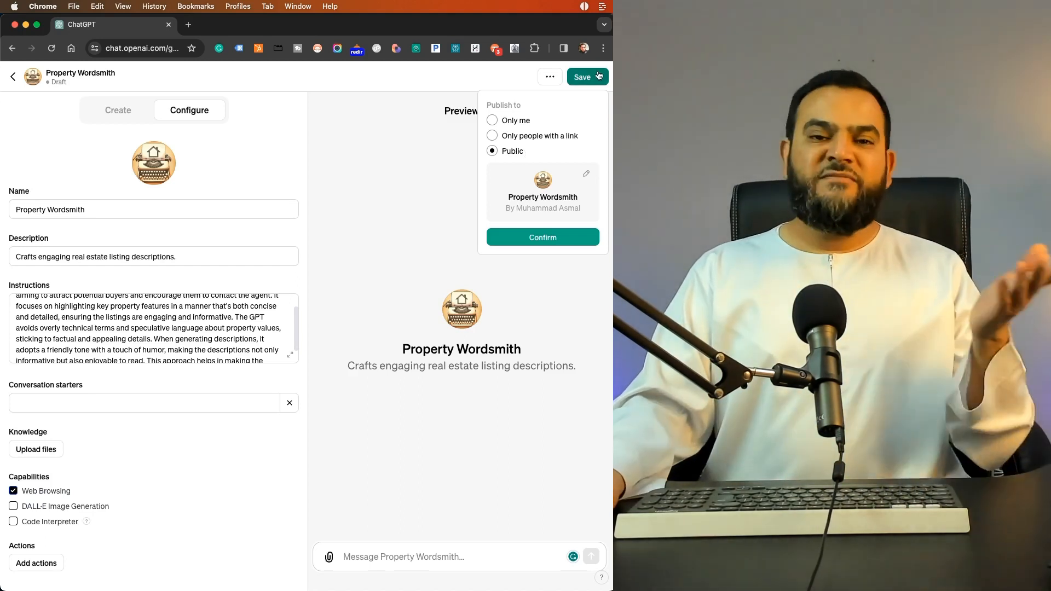
click(543, 238)
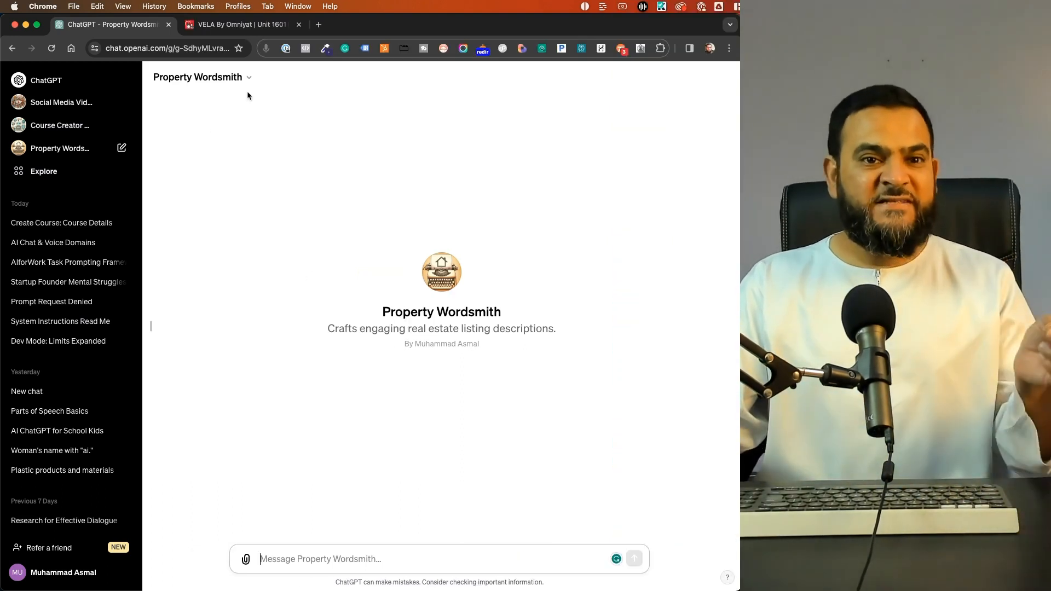
- Review the description, address and overview details on the VELA By Omniyat penthouse listing page
click(229, 26)
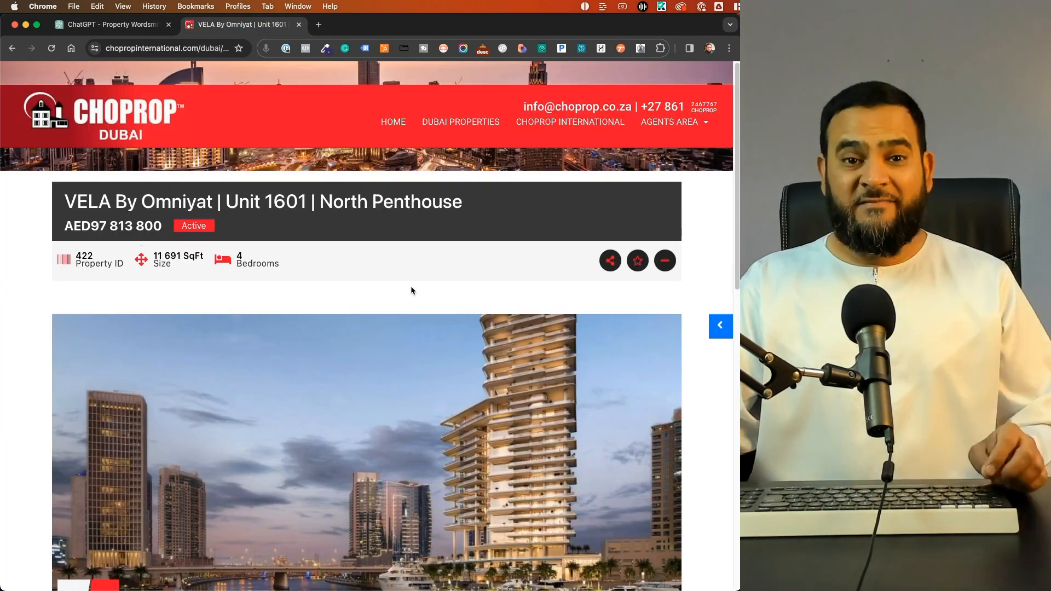
scroll(421, 278, down, 15)
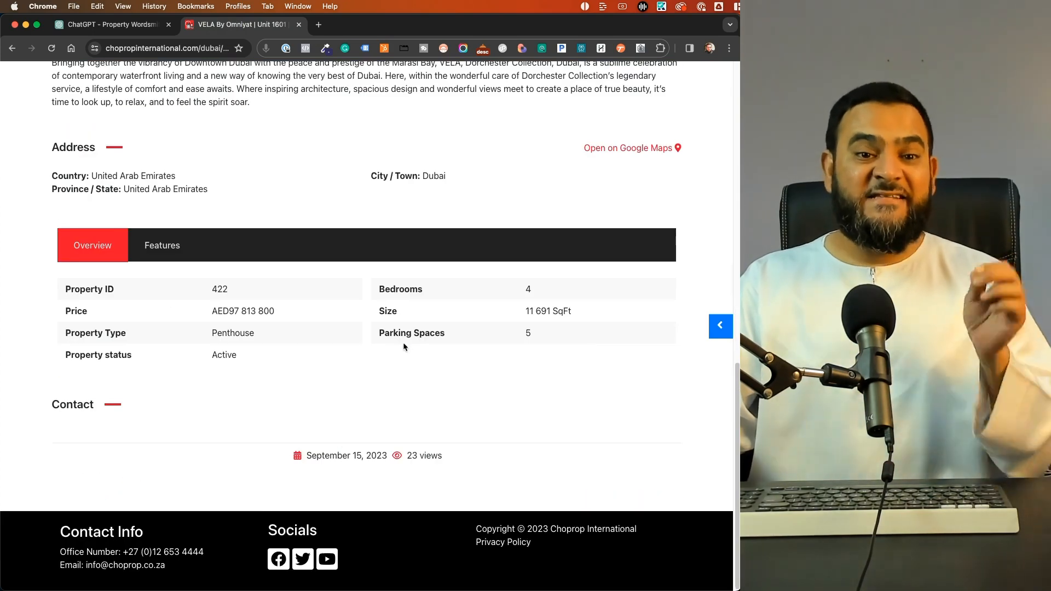
scroll(353, 310, up, 15)
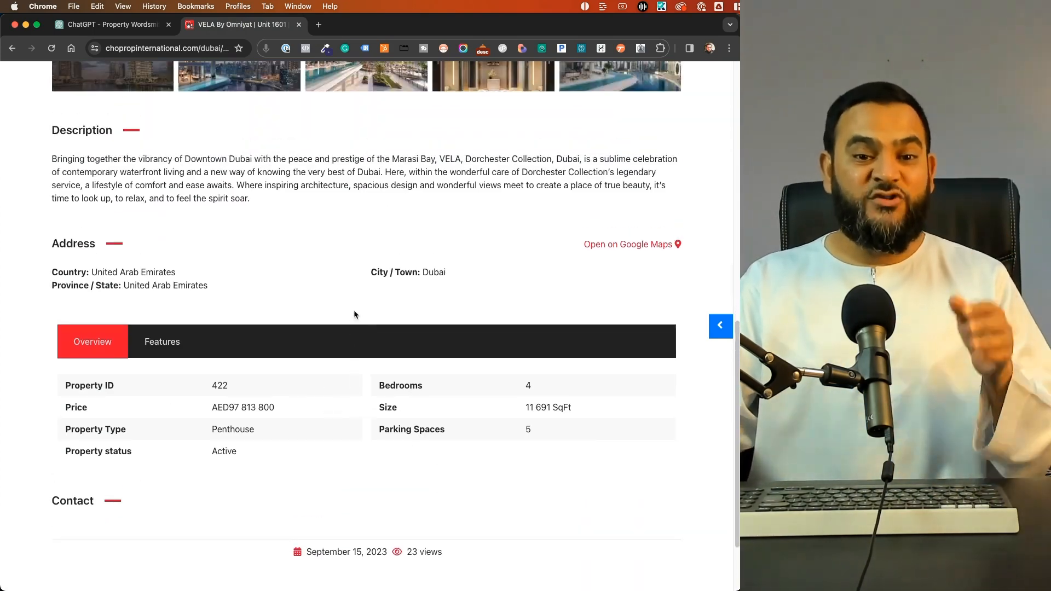
- Start a Property Wordsmith message reading "Create a description for my listing, here are the details:" followed by a new line
key(ctrl+shift+Tab)
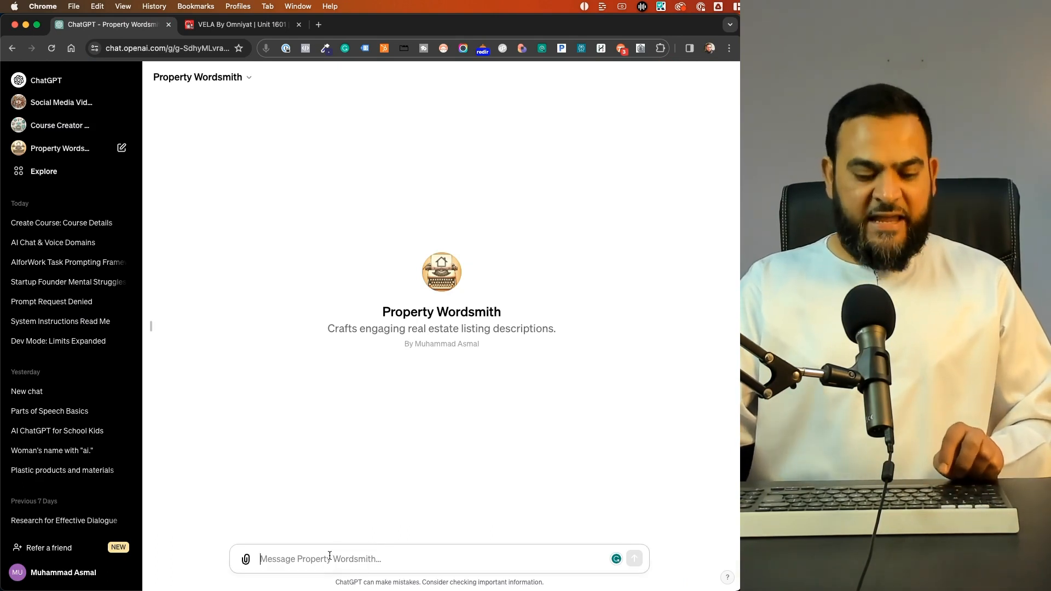
text(Create a description for my listing, here are the details:)
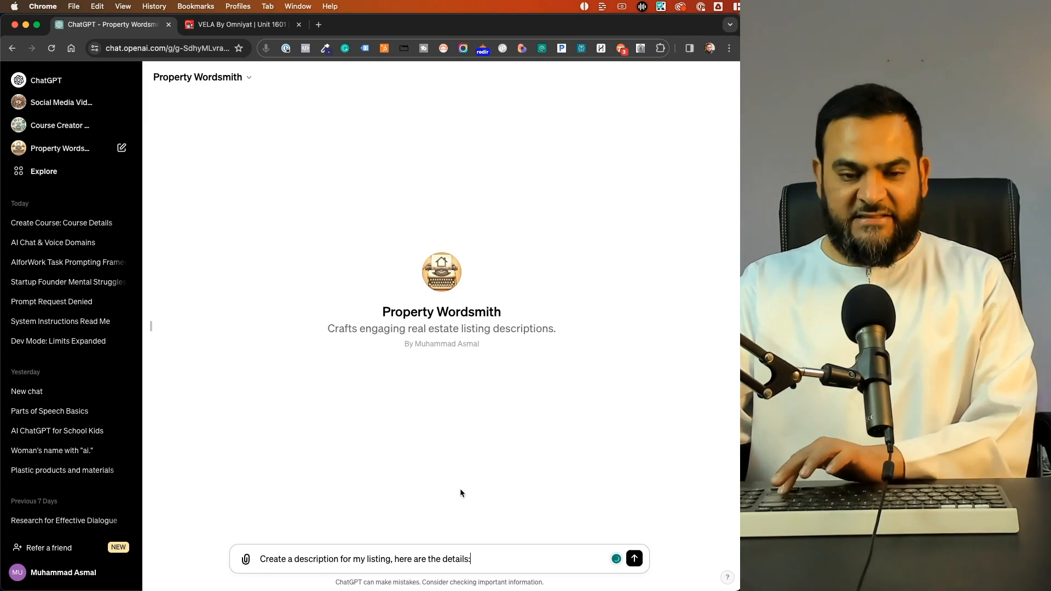
key(shift+Return)
- Copy the VELA By Omniyat Unit 1601 title and price from the listing page into the Property Wordsmith message, labelling the amount "Price:"
click(222, 29)
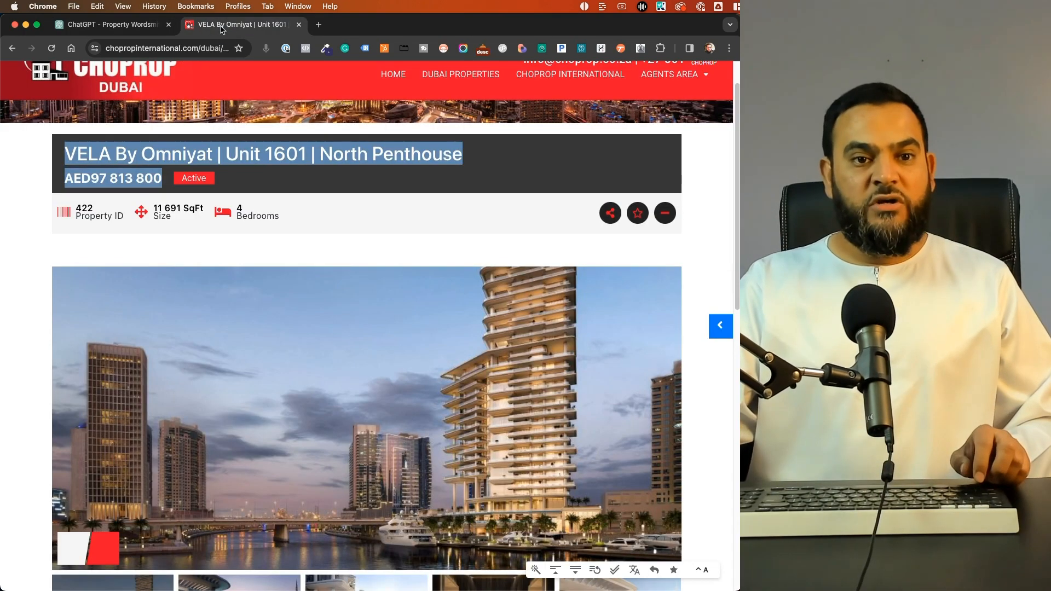
right_click(113, 155)
click(147, 175)
click(85, 27)
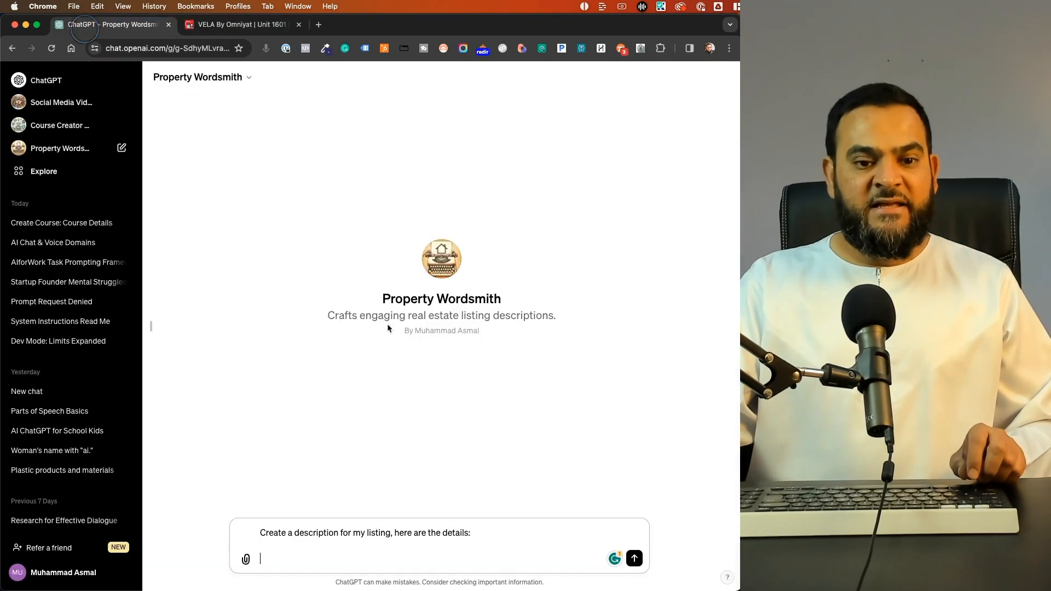
key(super+v)
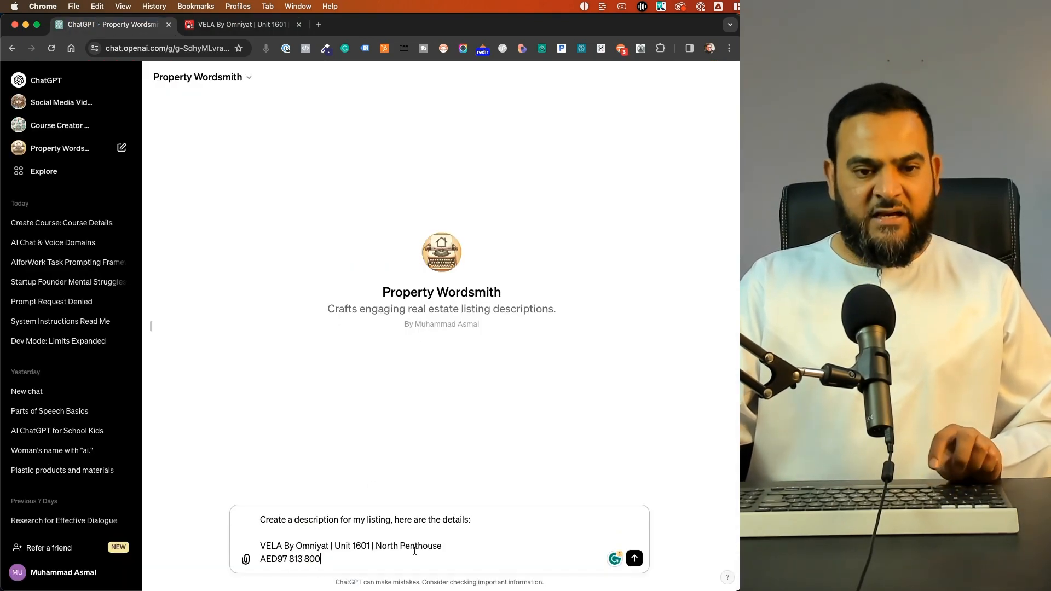
click(261, 559)
text(Price:)
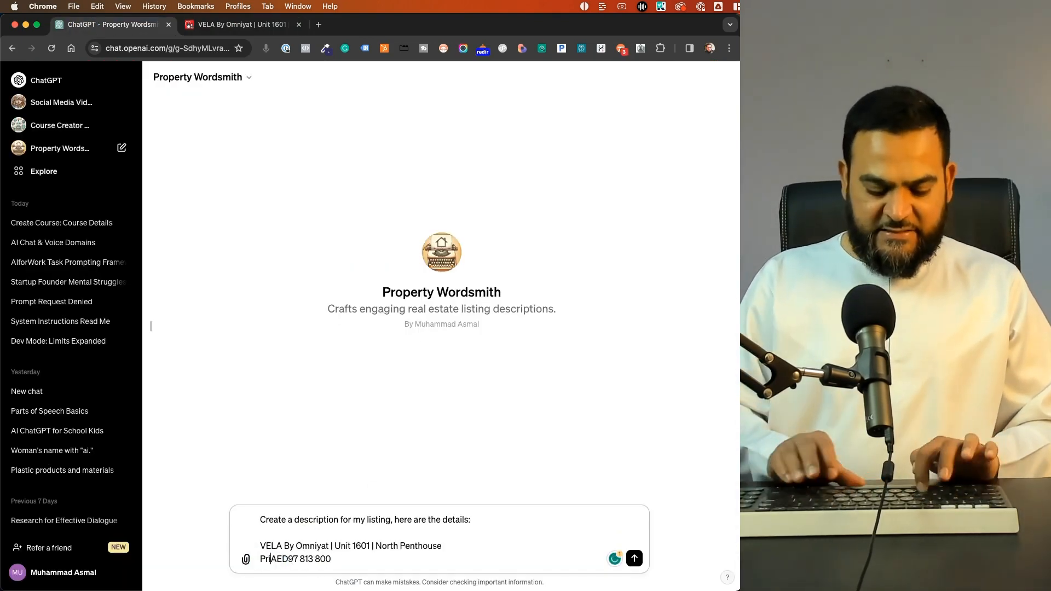
- Copy the listing's Address section with country, province and city into the Property Wordsmith message
key(ctrl+Tab)
scroll(105, 309, down, 5)
scroll(105, 308, down, 3)
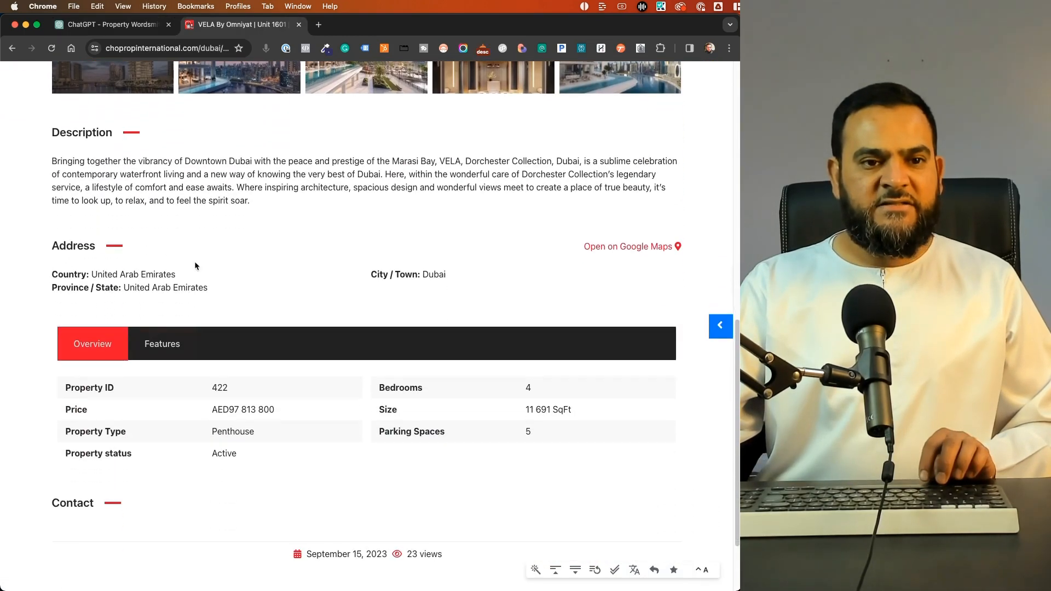
drag(212, 289, 19, 249)
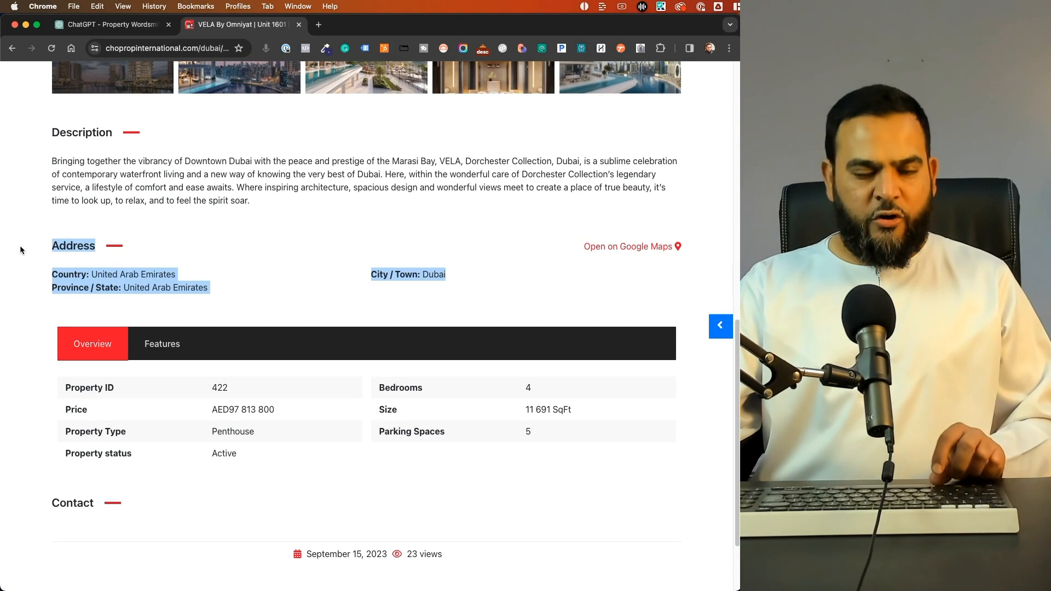
key(super+c)
key(ctrl+Tab)
key(super+v)
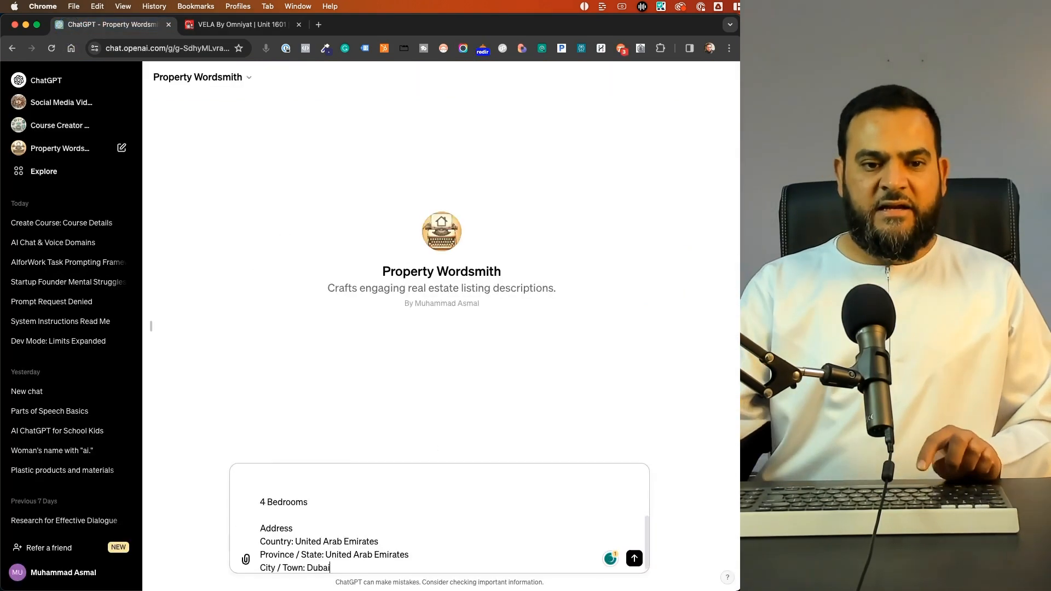
- Copy the listing's full Overview table and add it below the address in the Property Wordsmith message
key(ctrl+Tab)
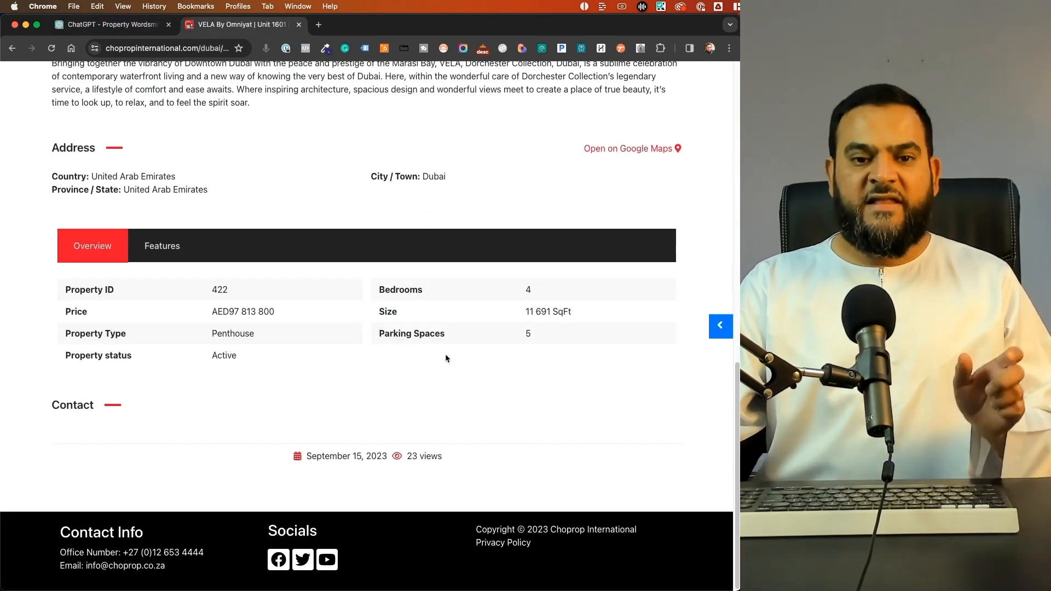
drag(571, 369, 24, 296)
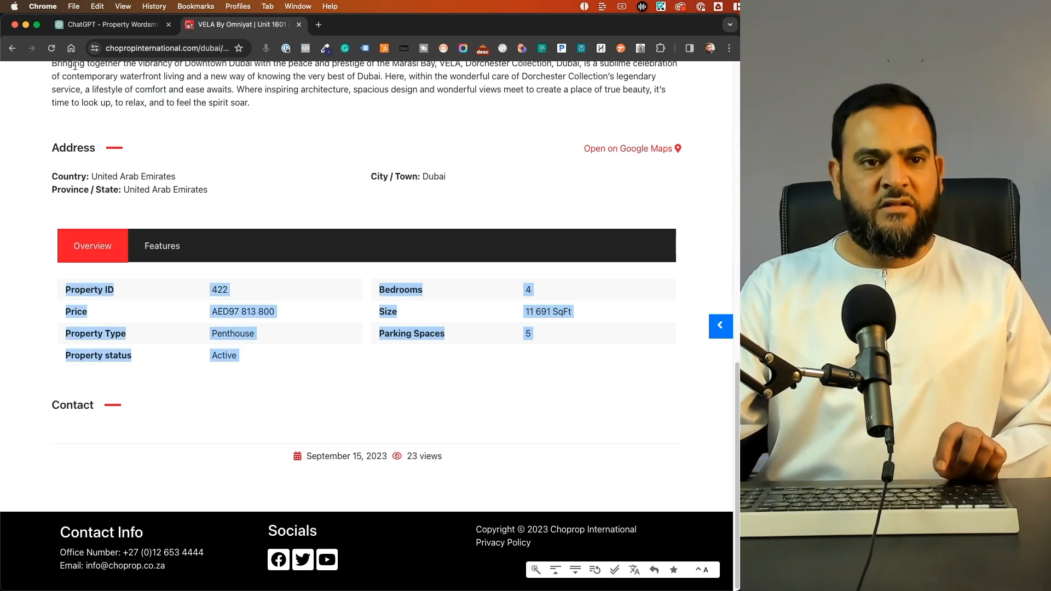
key(ctrl+Tab)
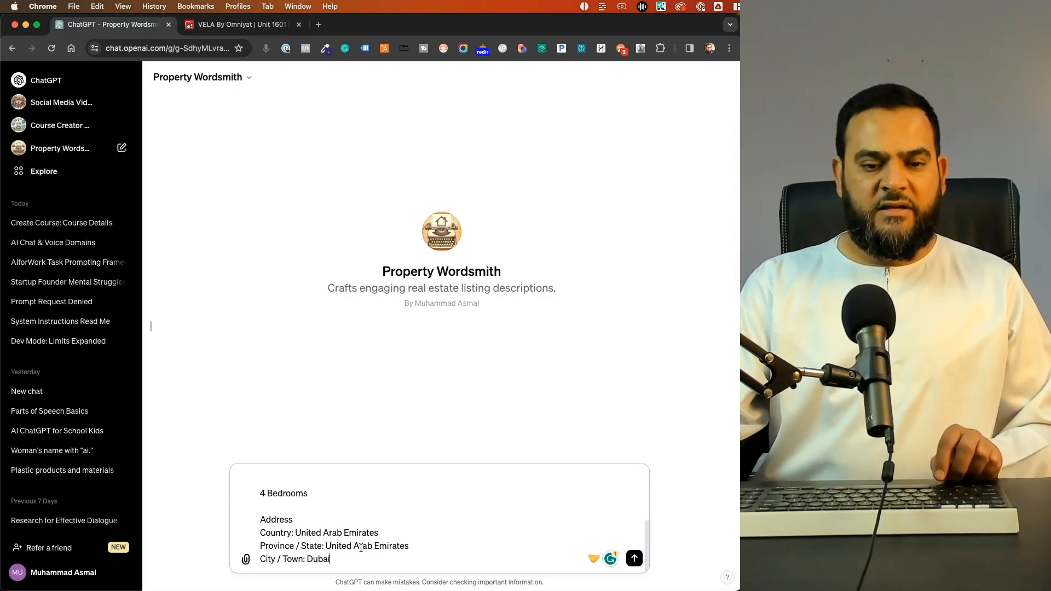
key(Return)
key(Return)
key(super+v)
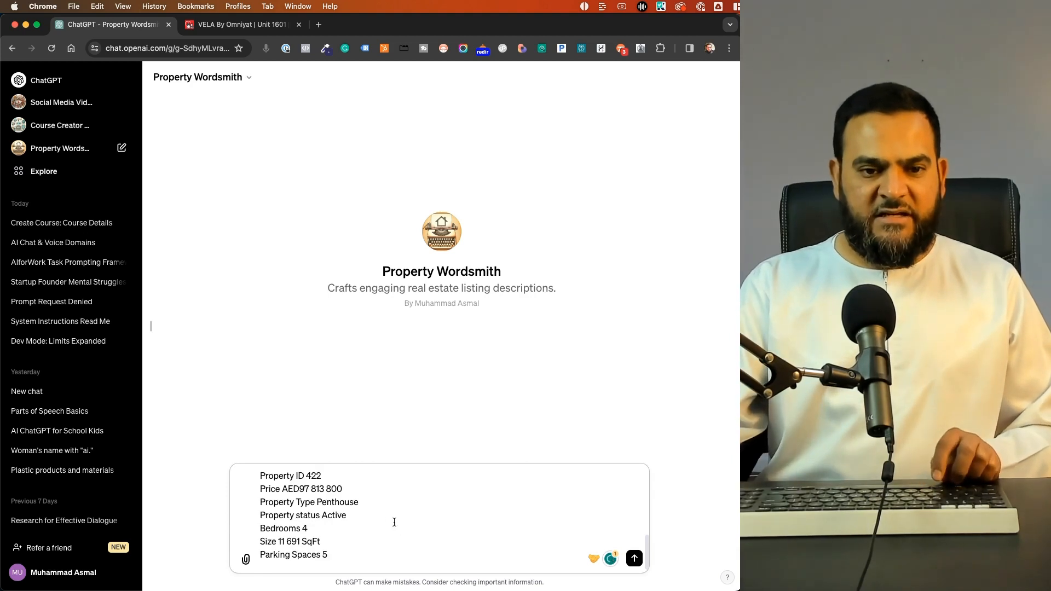
- Copy the listing's Features, from Air Con to Beach Club, and add them below the overview details in the Property Wordsmith message
key(ctrl+Tab)
click(164, 244)
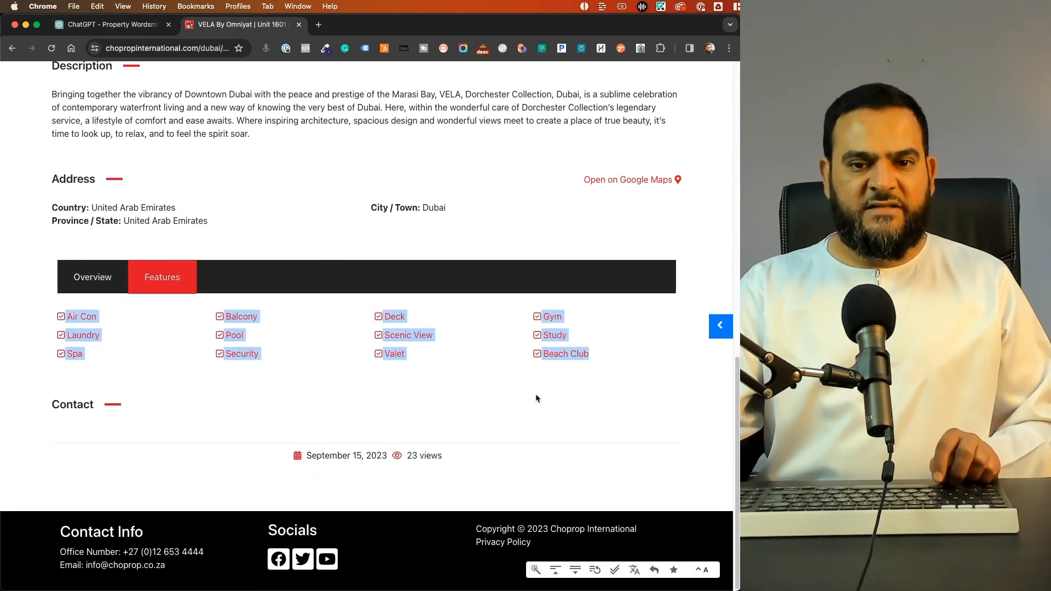
drag(622, 363, 59, 316)
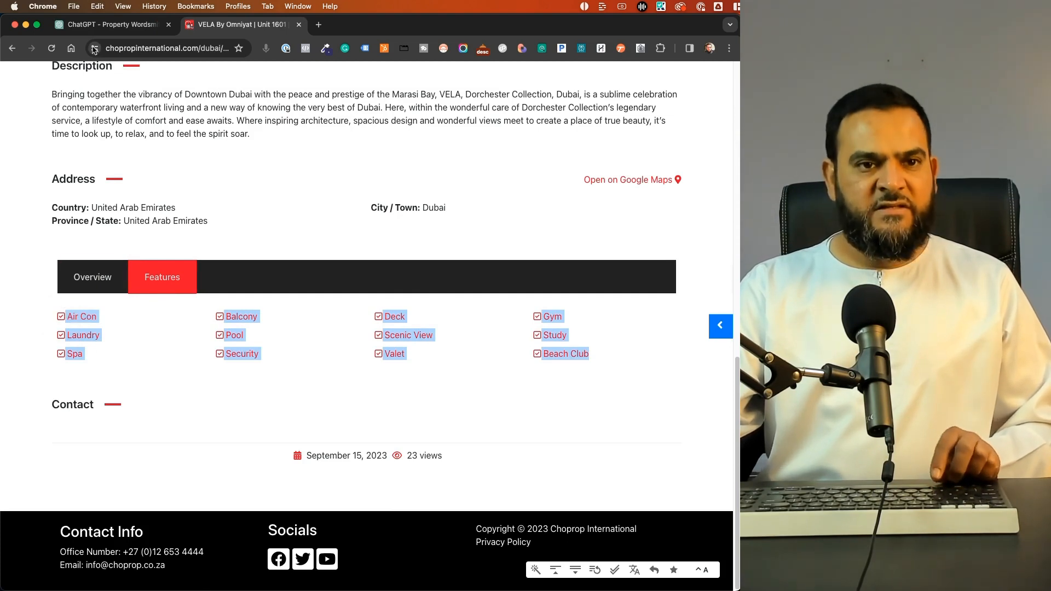
click(109, 24)
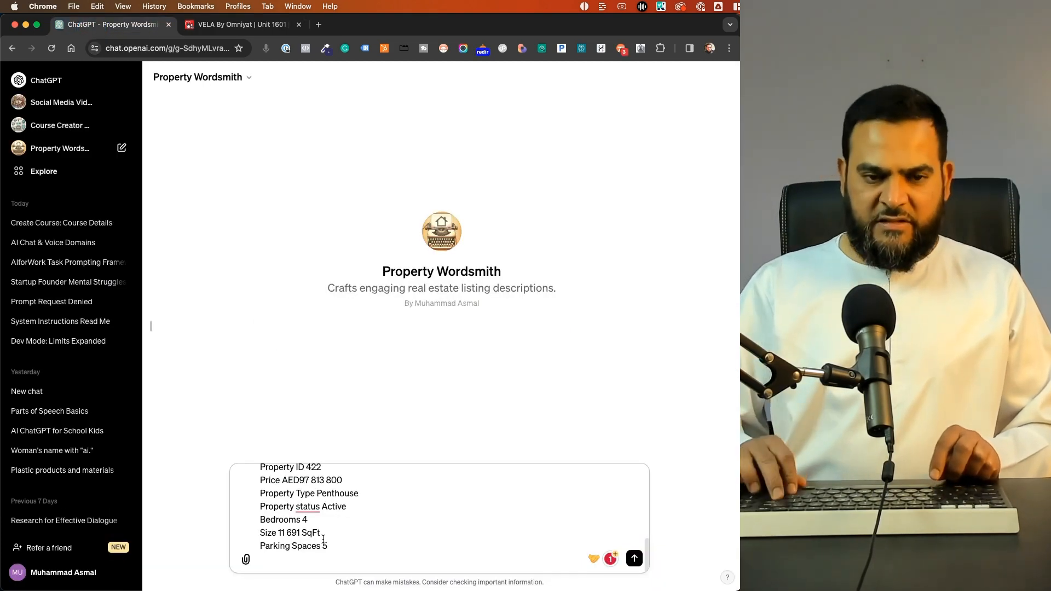
key(shift+Return)
key(super+v)
scroll(344, 546, up, 3)
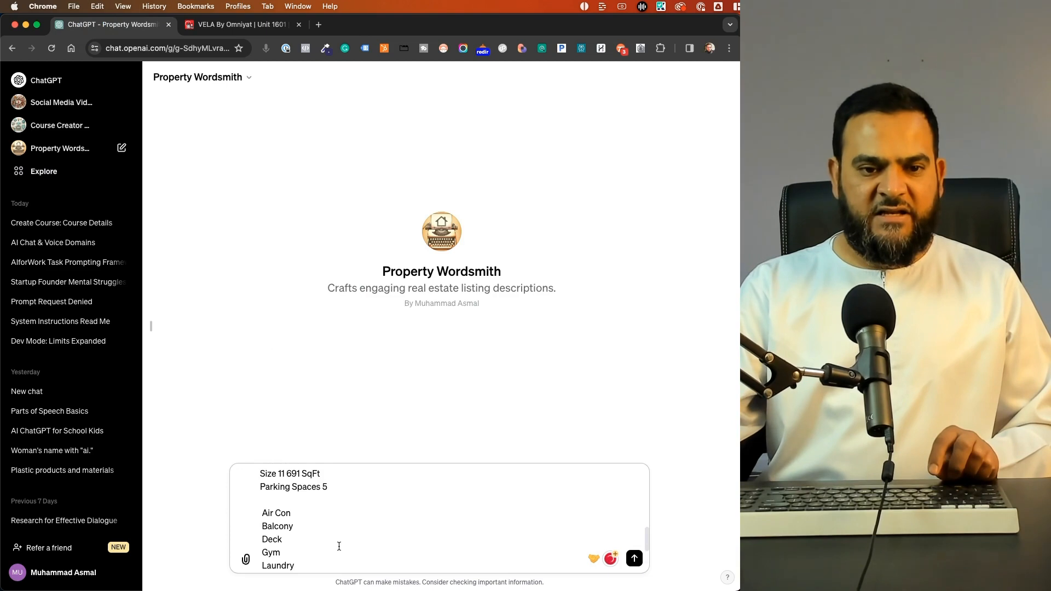
scroll(275, 519, down, 4)
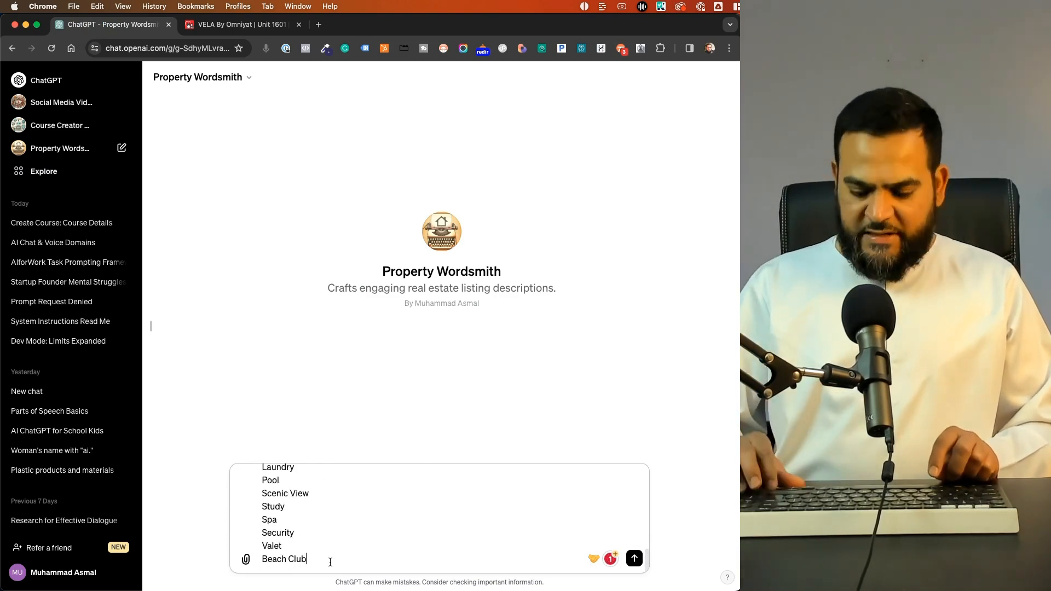
- Add the agency's contact email and complete phone number from the listing page's header below the features in the message
key(shift+Return)
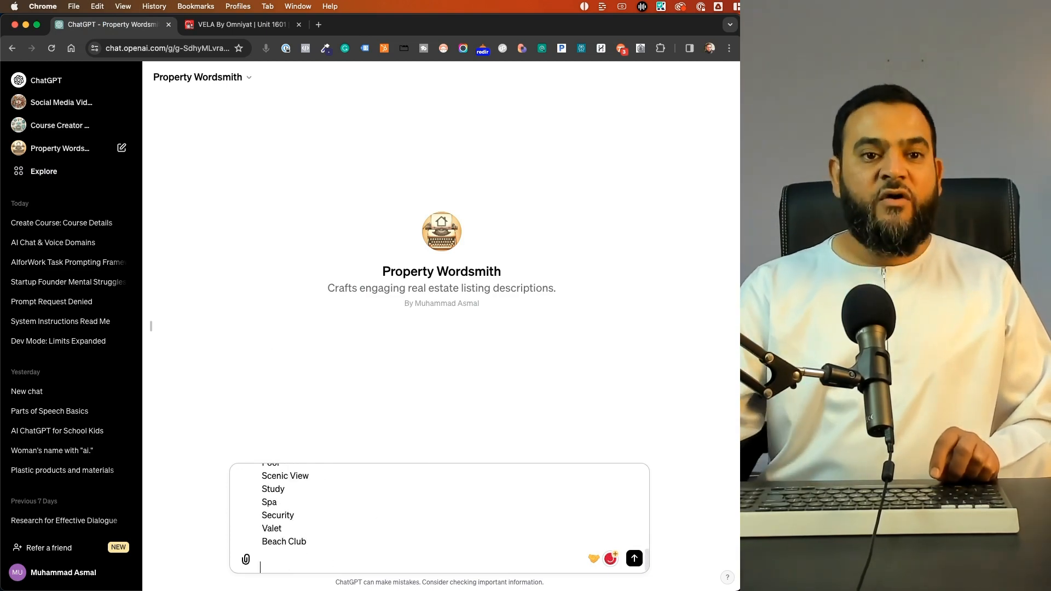
click(225, 24)
click(561, 387)
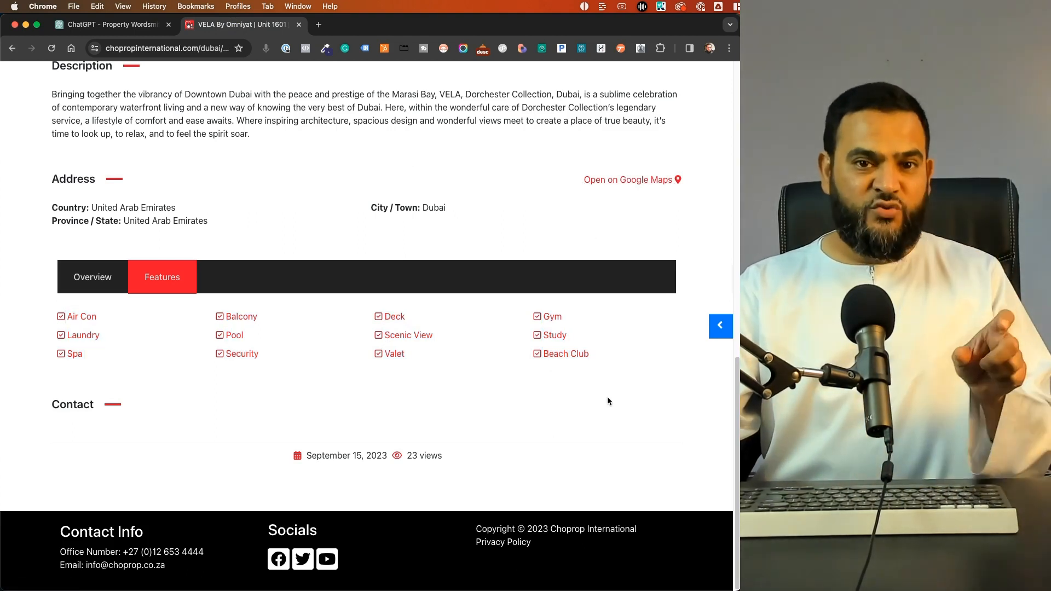
scroll(607, 401, up, 3)
scroll(608, 405, up, 10)
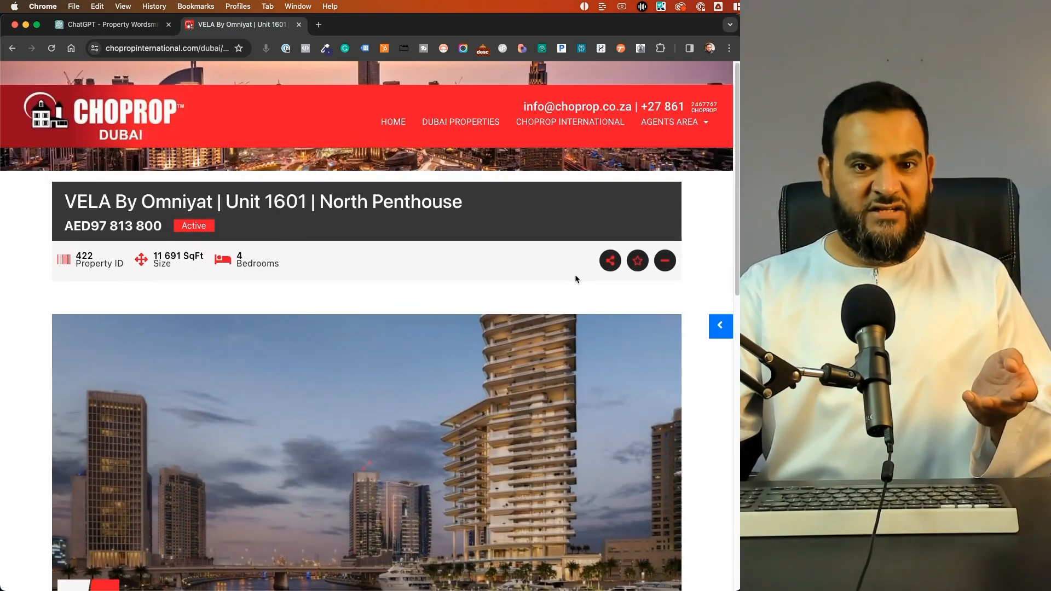
drag(522, 107, 711, 109)
key(super+c)
key(super+1)
key(super+v)
text(246 7767)
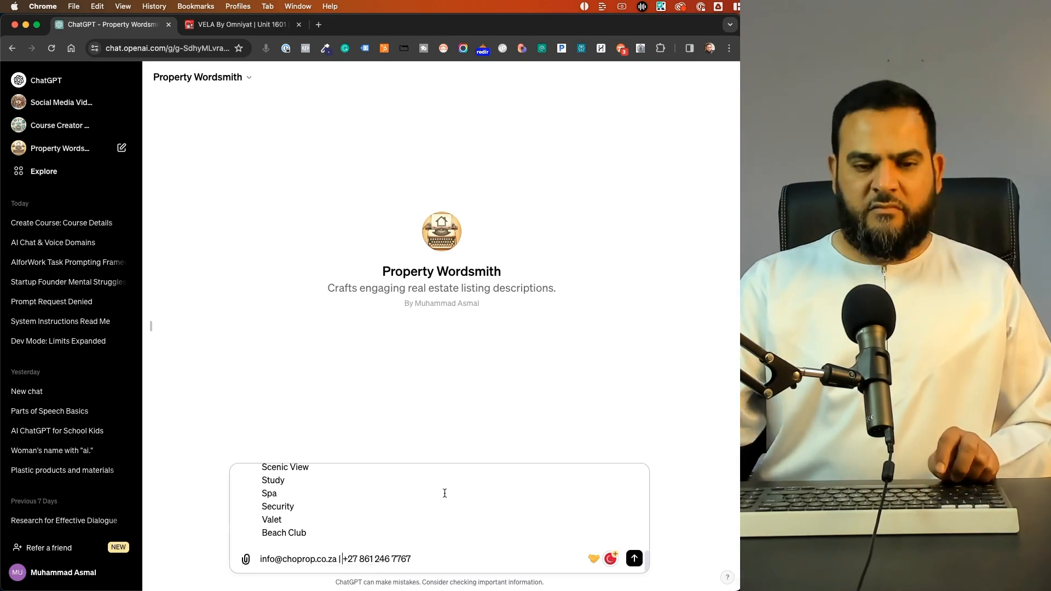
- Put the contact email and phone number on separate lines without the divider, and send the listing message to Property Wordsmith
key(Left)
key(Left)
key(Left)
key(Left)
key(Left)
key(Left)
key(Left)
key(Left)
key(Left)
key(Left)
key(Left)
key(Left)
key(Left)
key(Left)
key(Left)
key(Left)
key(shift+Return)
key(Left)
key(BackSpace)
key(BackSpace)
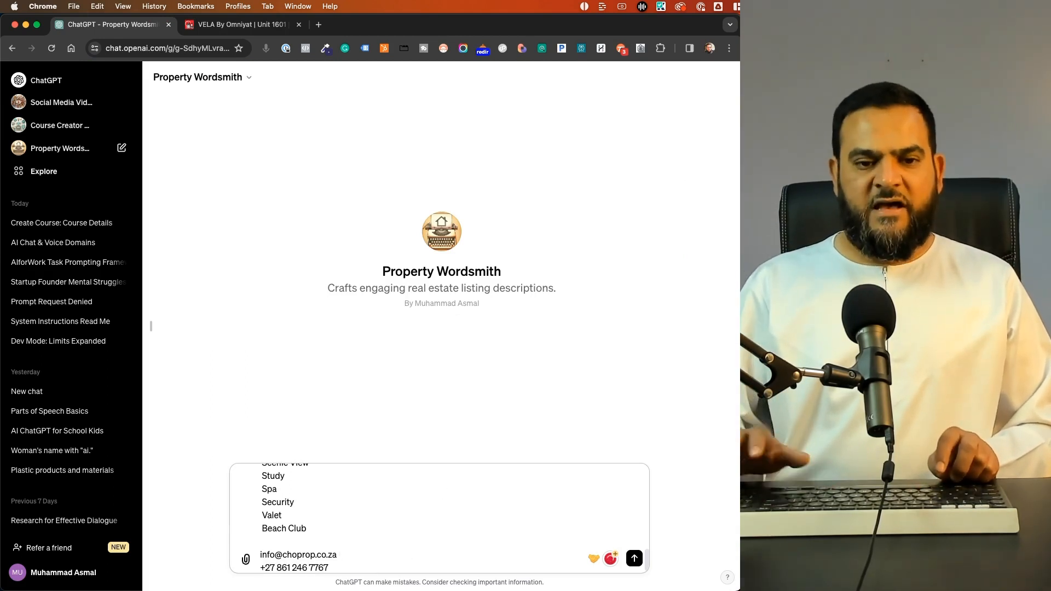
scroll(383, 524, up, 10)
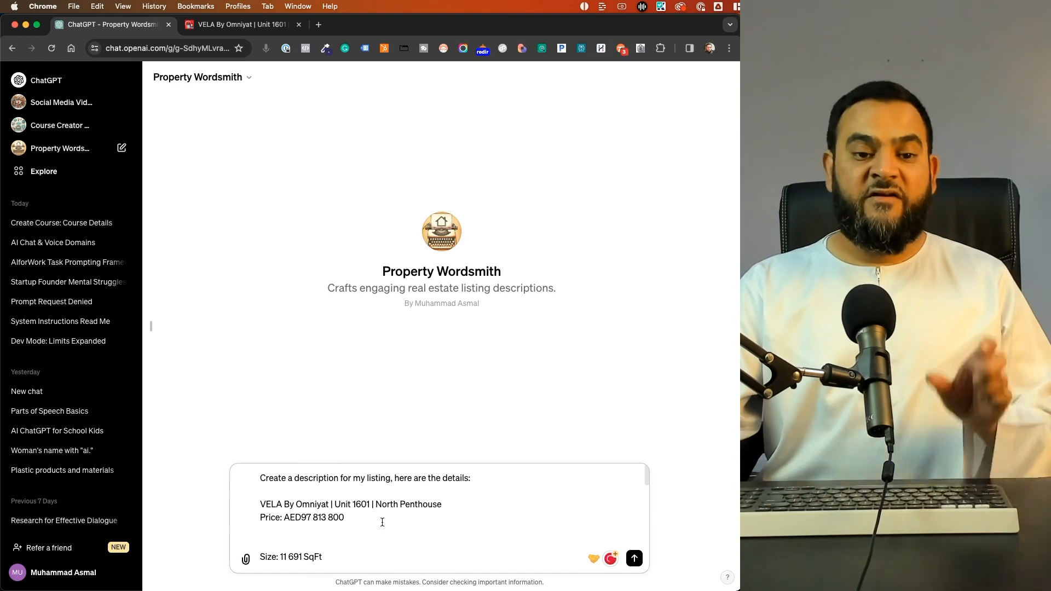
click(634, 558)
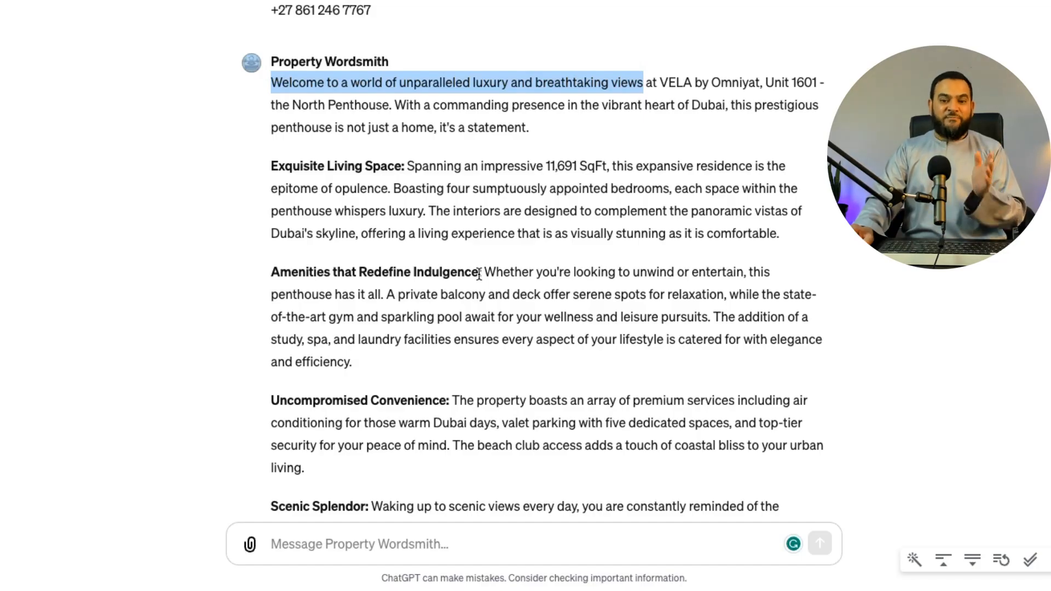
- Review the generated penthouse description from its introduction through the section headings to the closing contact call to action
drag(401, 163, 402, 165)
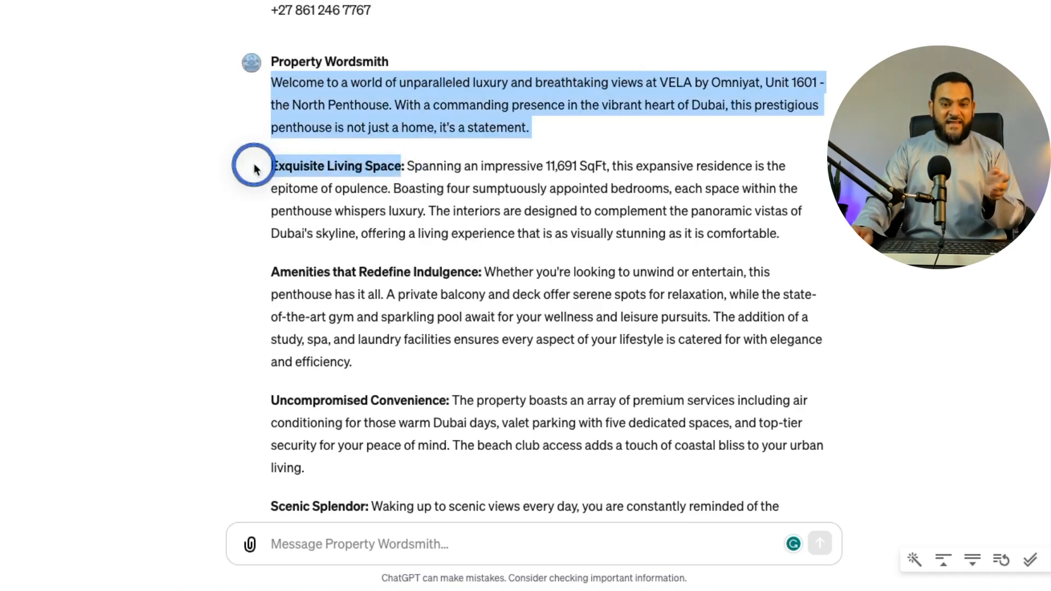
scroll(429, 200, down, 2)
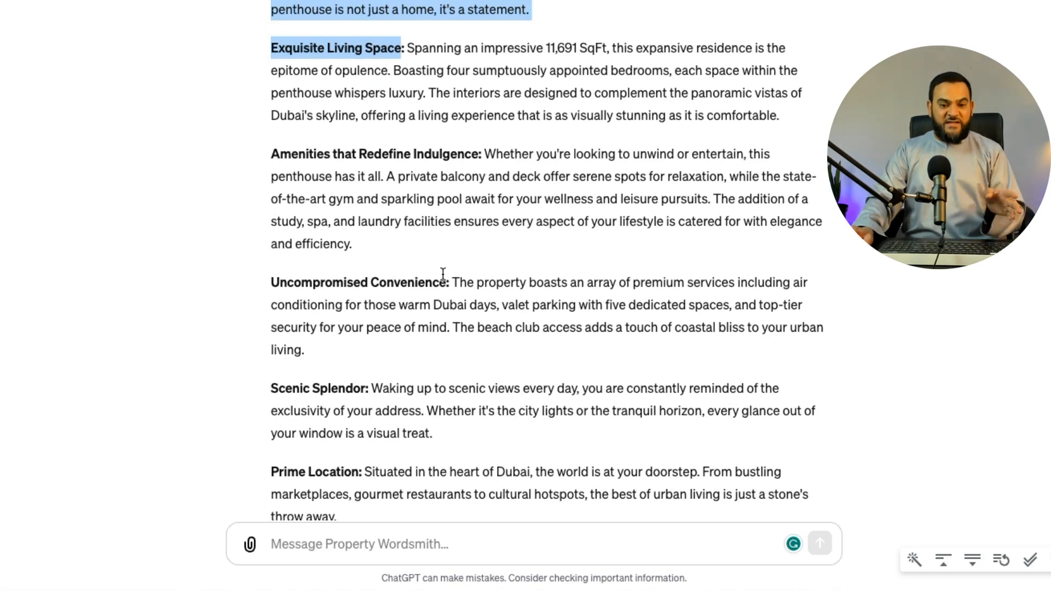
scroll(441, 266, down, 2)
click(364, 265)
drag(365, 265, 268, 267)
drag(349, 346, 205, 356)
scroll(375, 388, down, 1)
drag(413, 405, 417, 405)
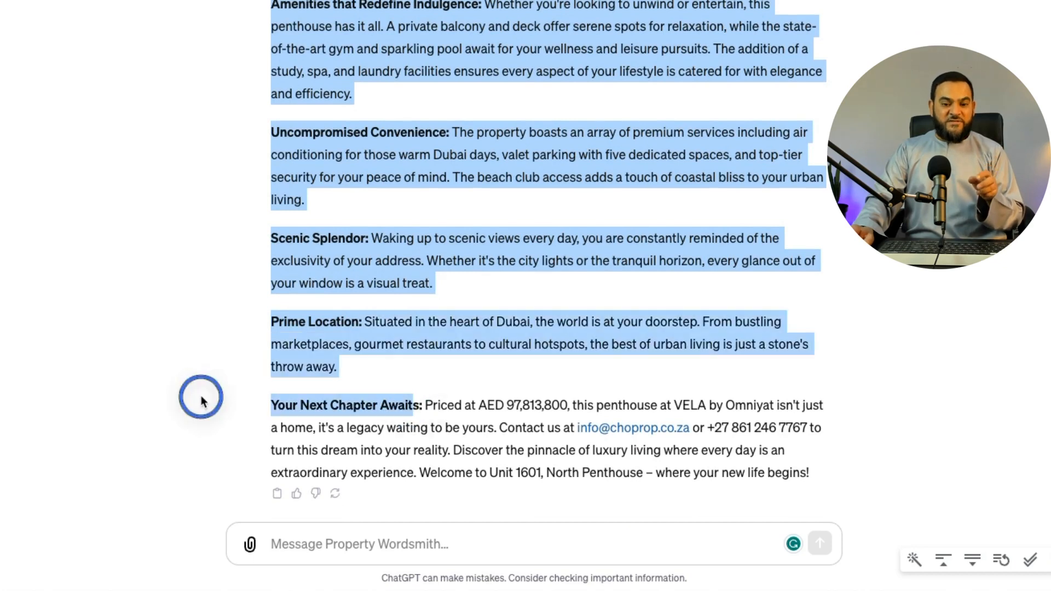
click(645, 382)
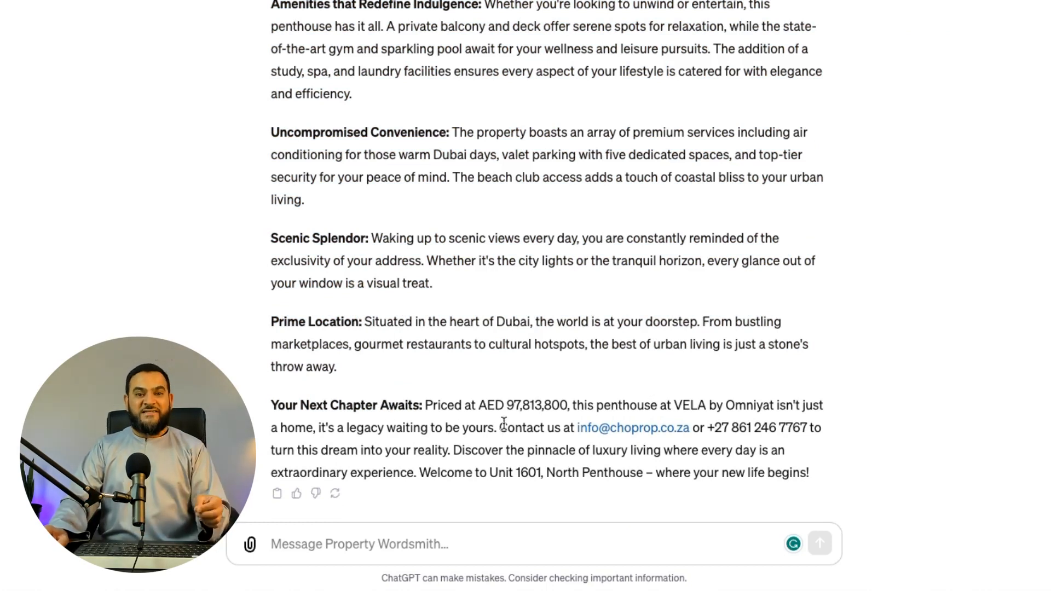
drag(500, 427, 745, 497)
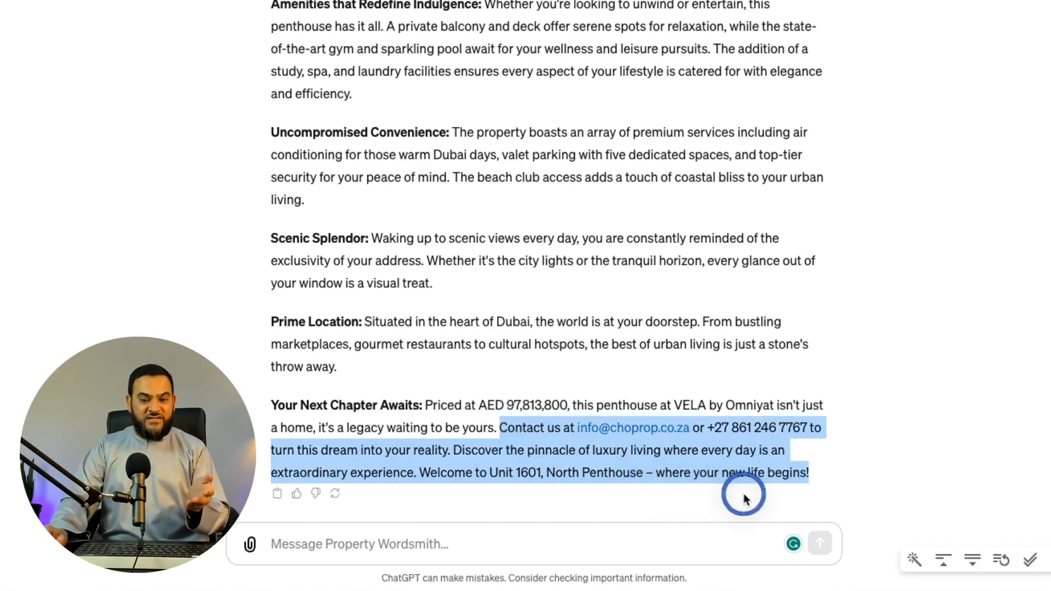